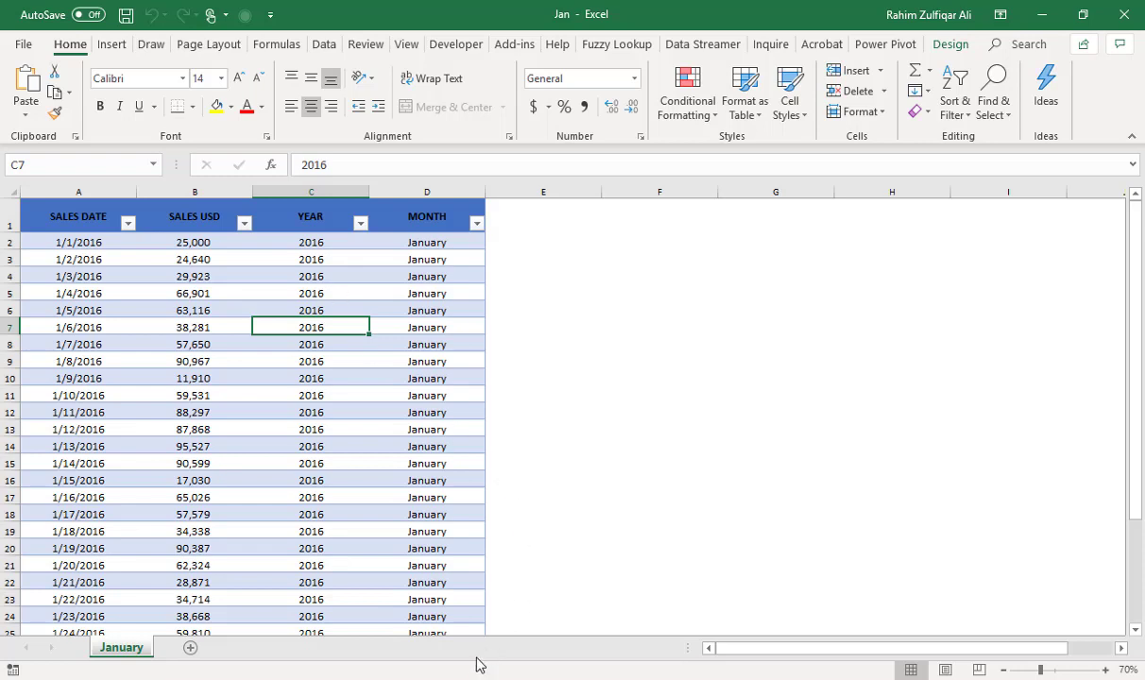
Review the Apr, Feb, Jan and Mar workbooks in the Workbooks - Same Table Names folder, then return to Jan
mouse_move(459, 679)
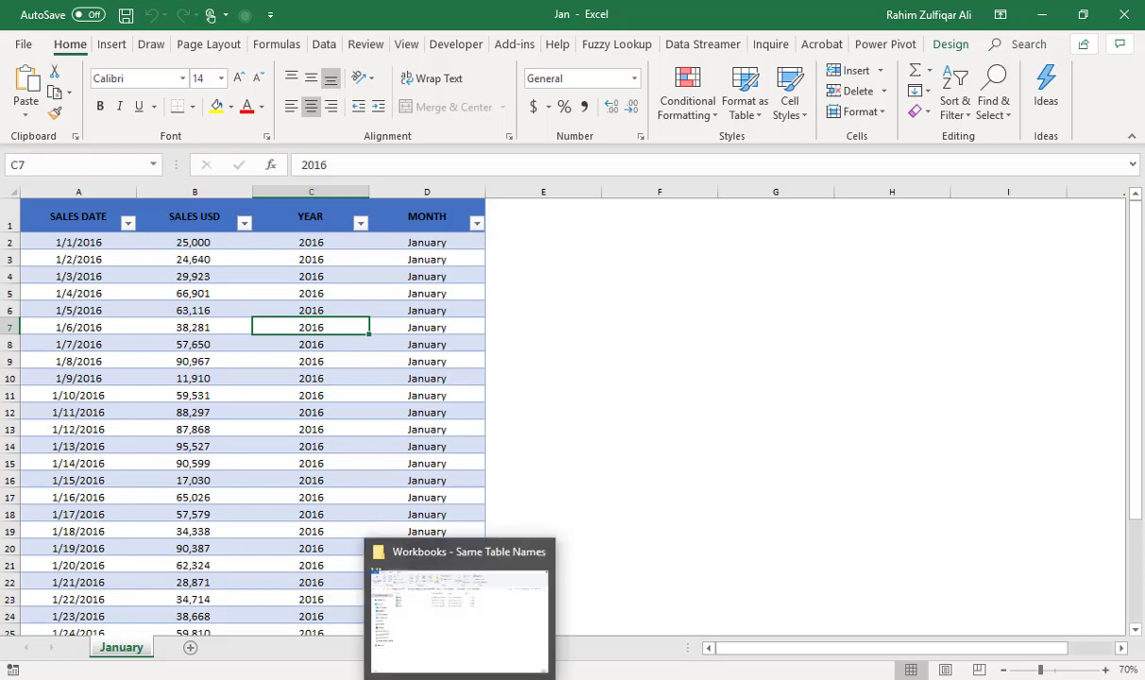
left_click(434, 619)
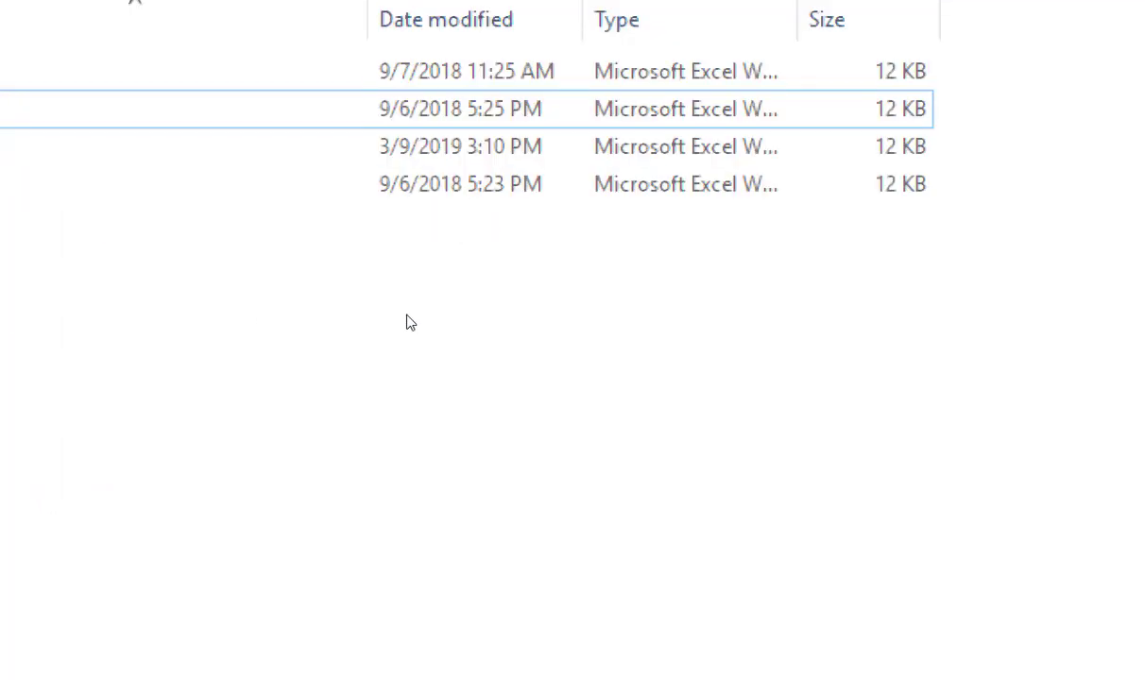
left_click(5, 109)
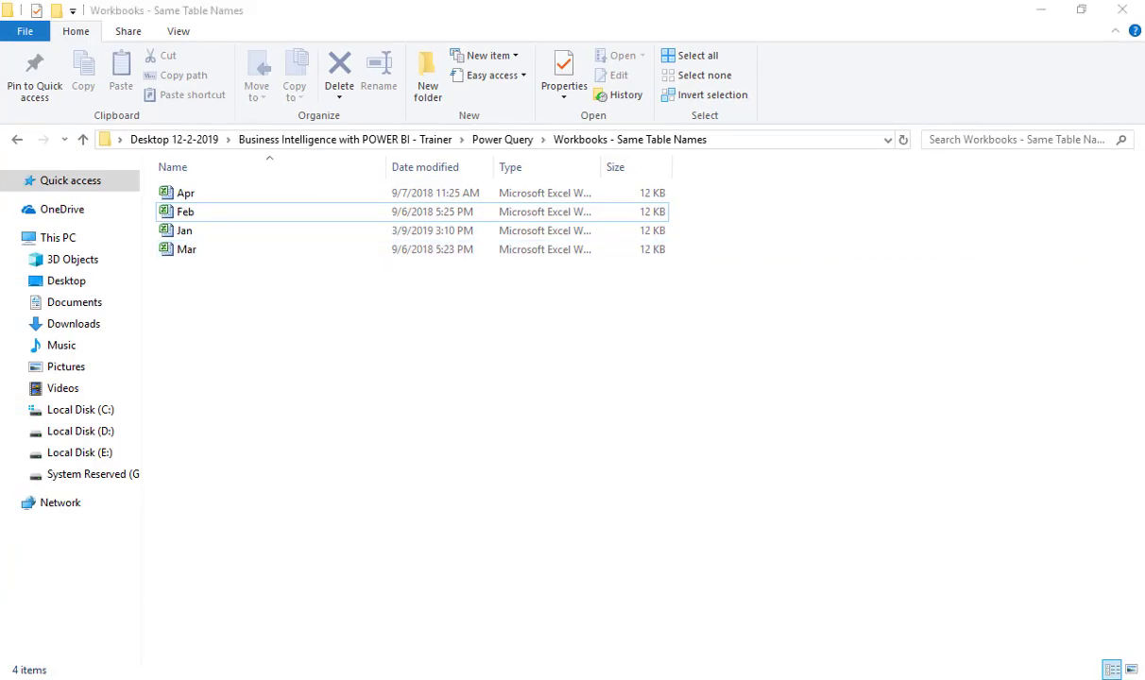
mouse_move(624, 678)
left_click(557, 639)
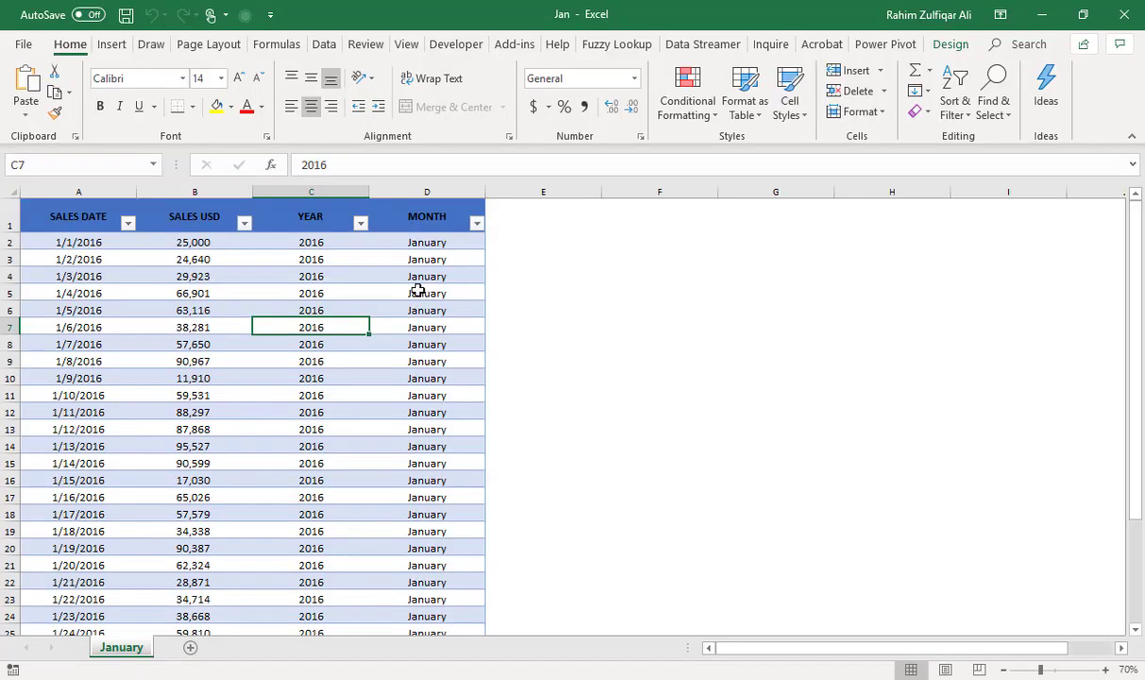
Select the whole January sales table with Ctrl+A to confirm its name is 'data'
left_click_drag(95, 274, 416, 498)
left_click(364, 395)
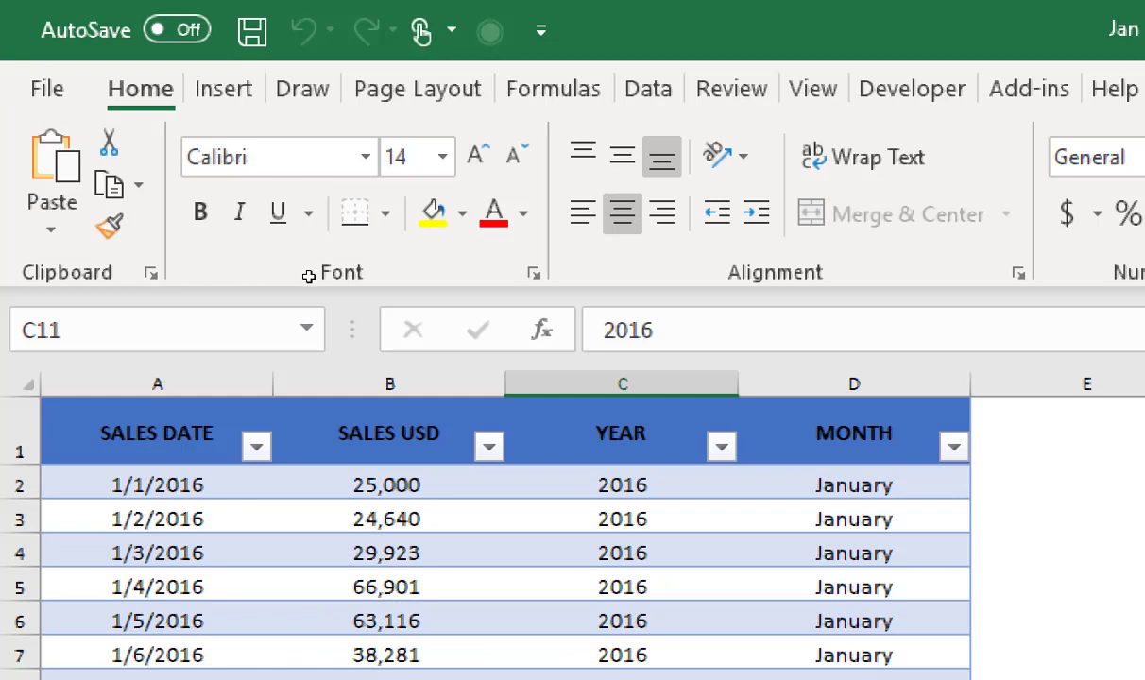
key("Up")
key("Up")
key("Up")
key("Up")
key("Up")
key("Up")
key("Up")
key("Up")
key("Up")
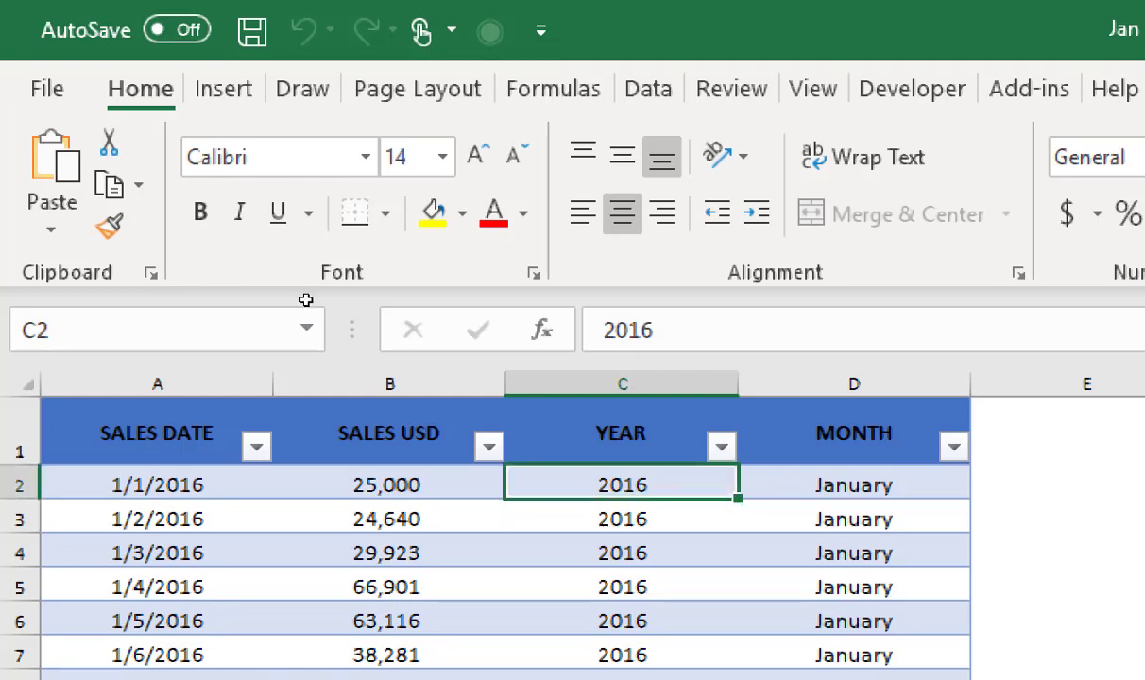
key("ctrl+a")
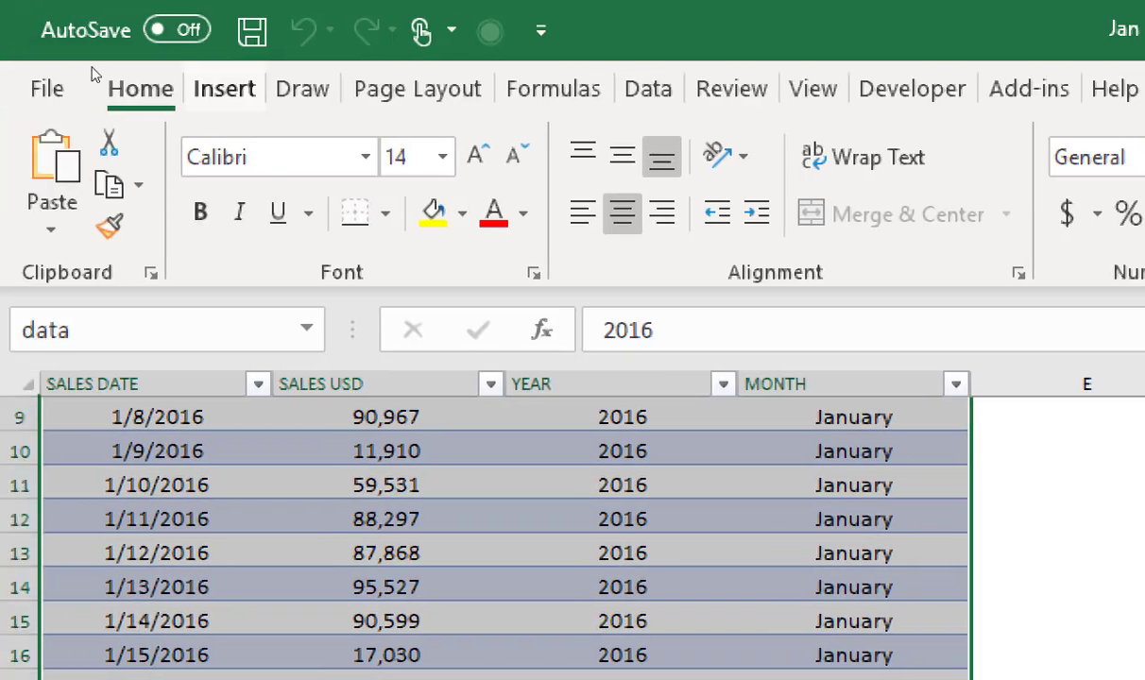
key("alt+n")
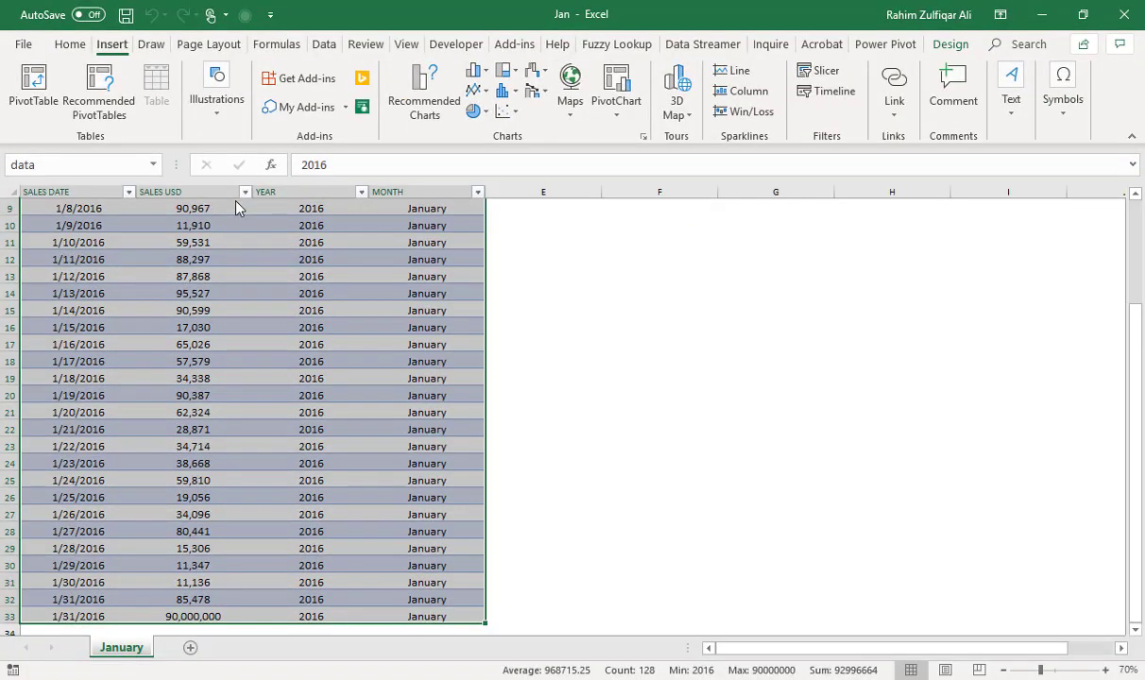
left_click(463, 257)
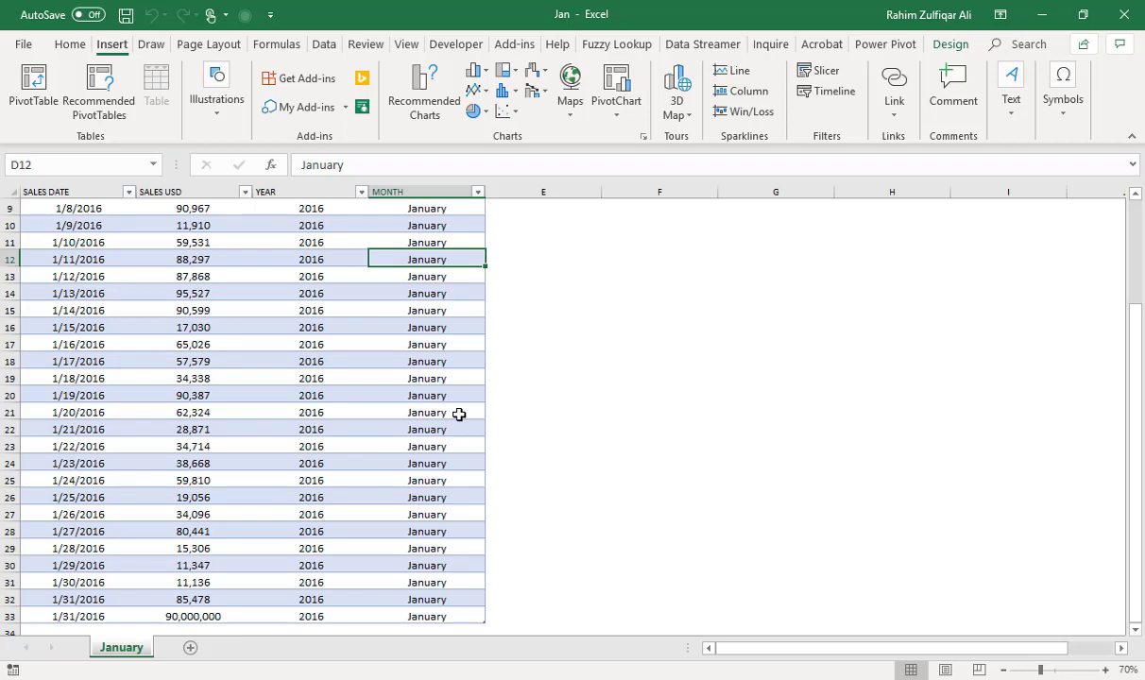
Move to the YEAR column header at the top of the January table
left_click(439, 345)
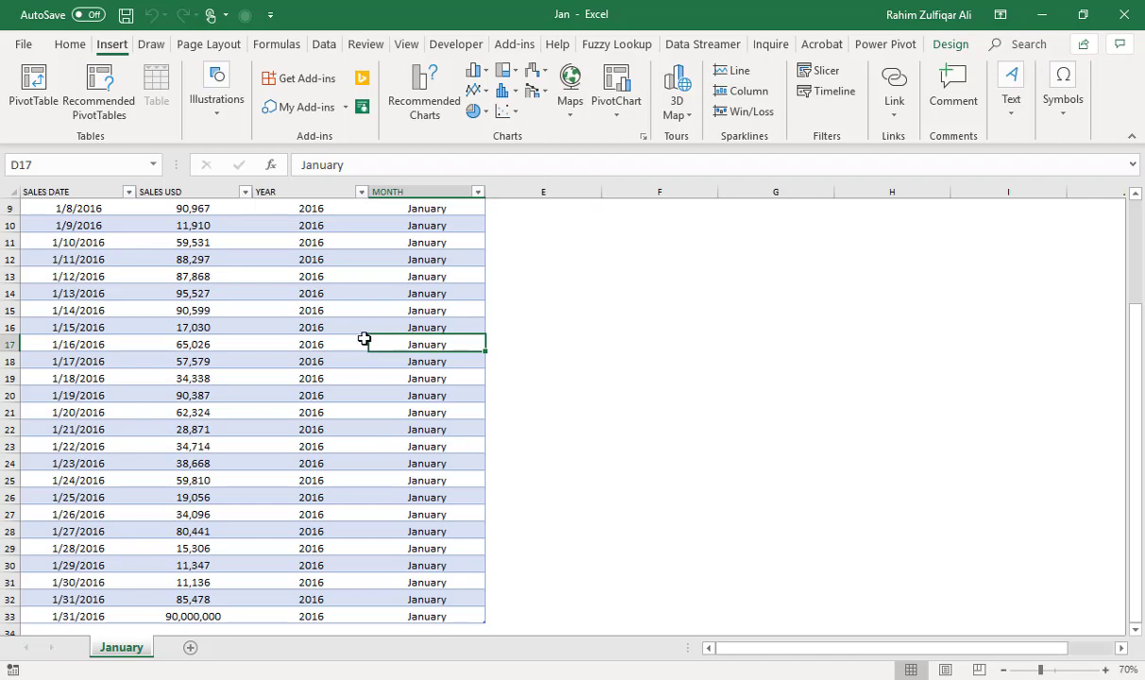
key("Left")
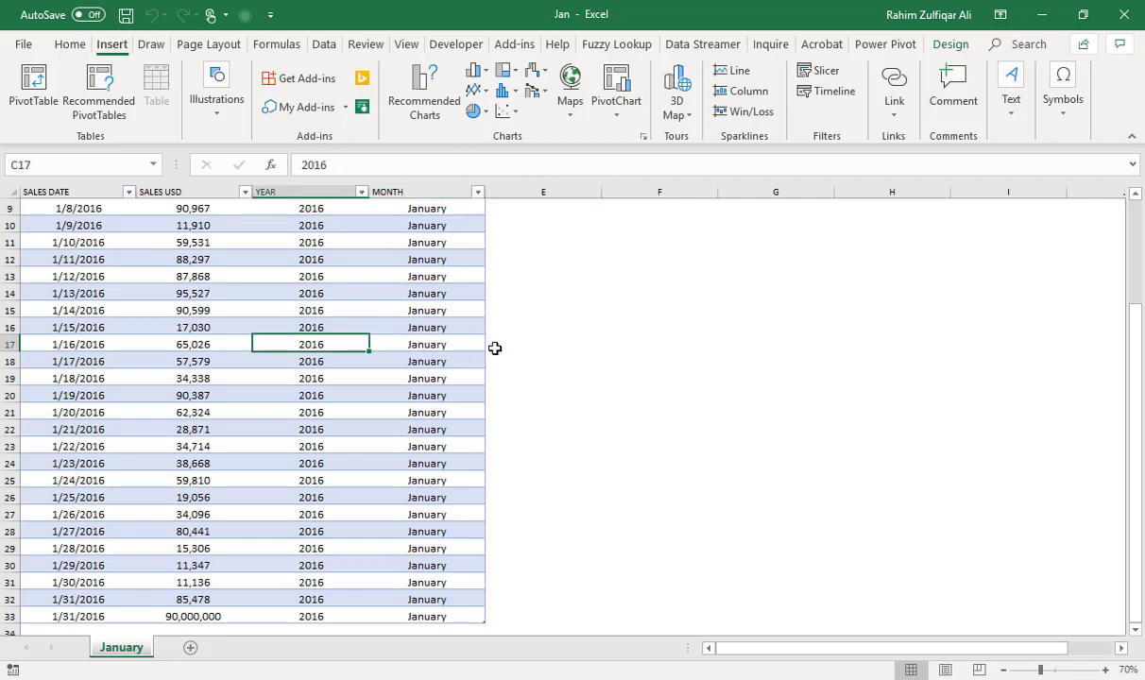
key("ctrl+Up")
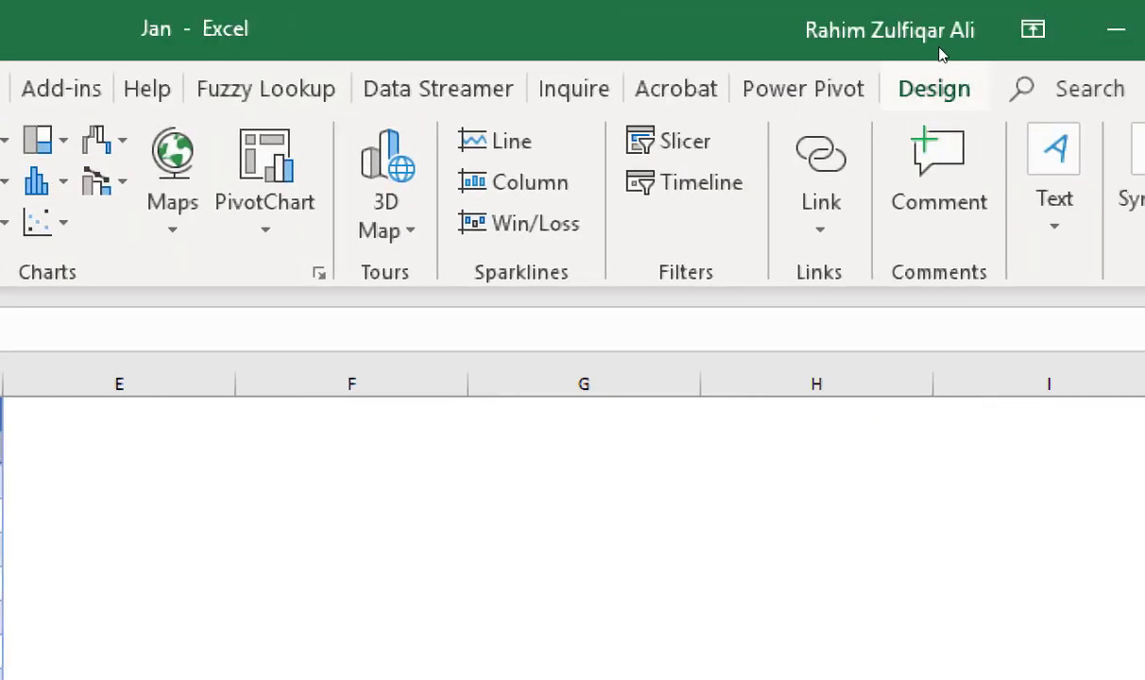
Confirm in Table Design that both the Jan and Feb tables are named 'data'
left_click(939, 49)
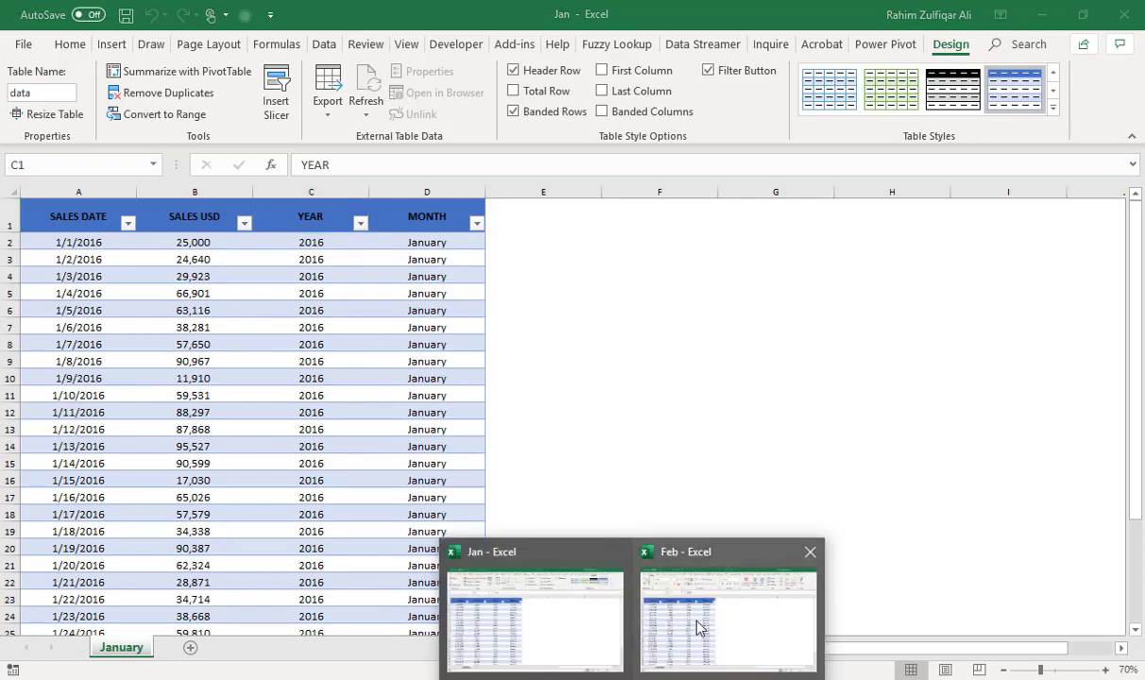
left_click(695, 624)
left_click(366, 362)
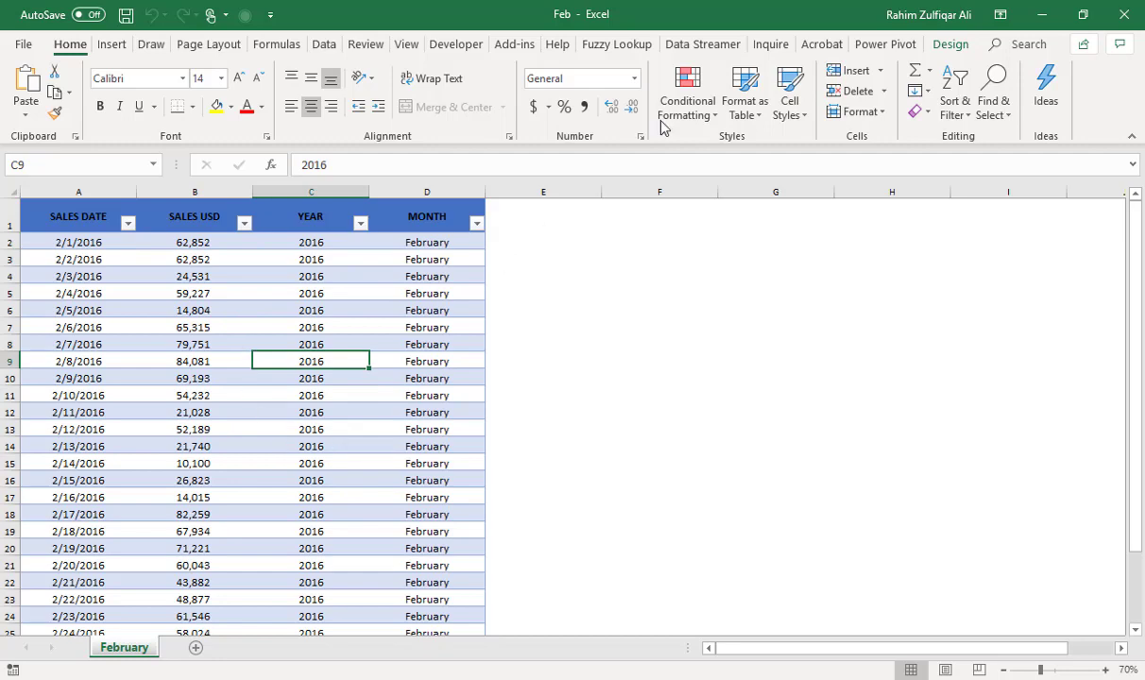
left_click(938, 44)
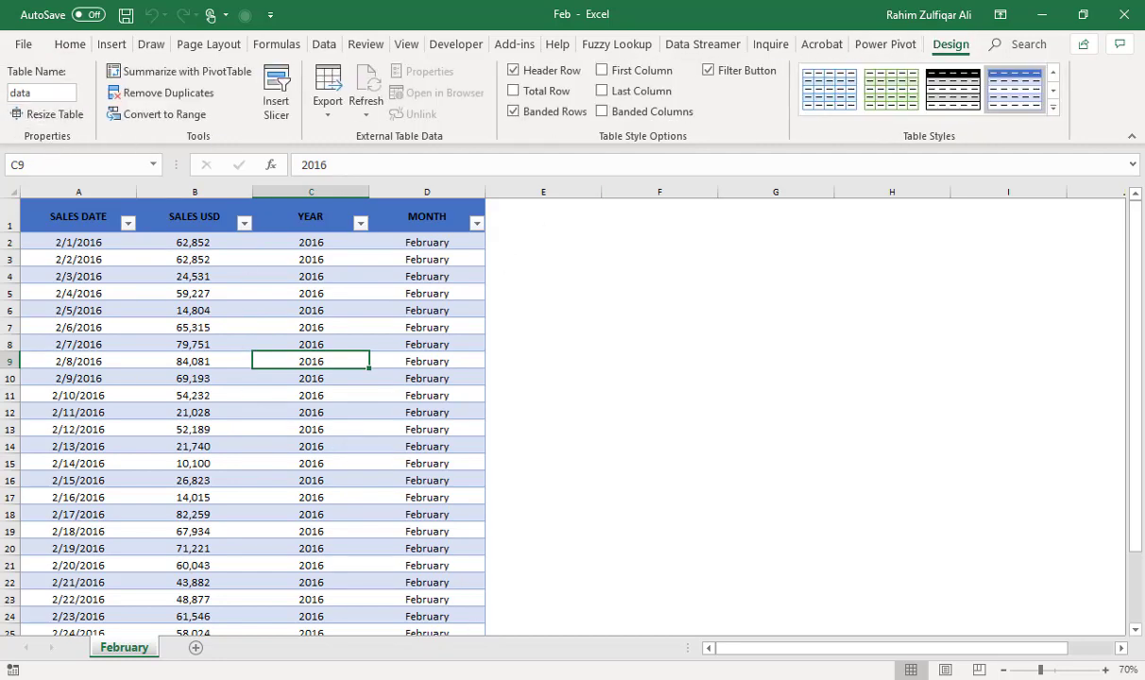
key("alt+F4")
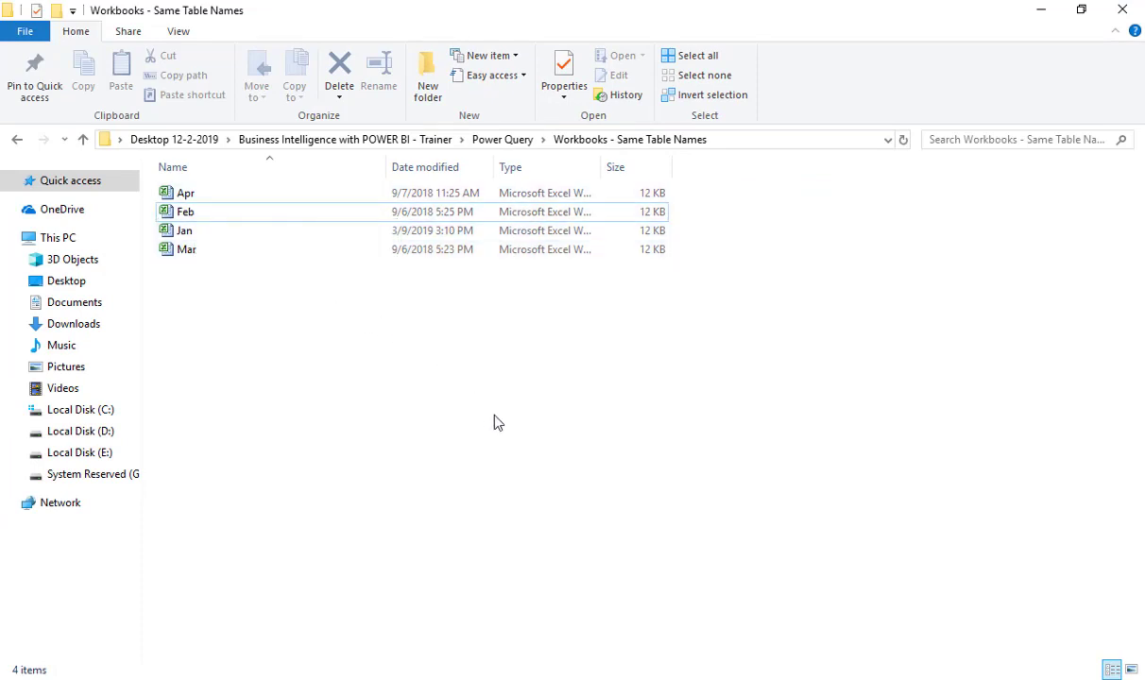
Close the Feb workbook, leaving Jan showing
left_click(632, 679)
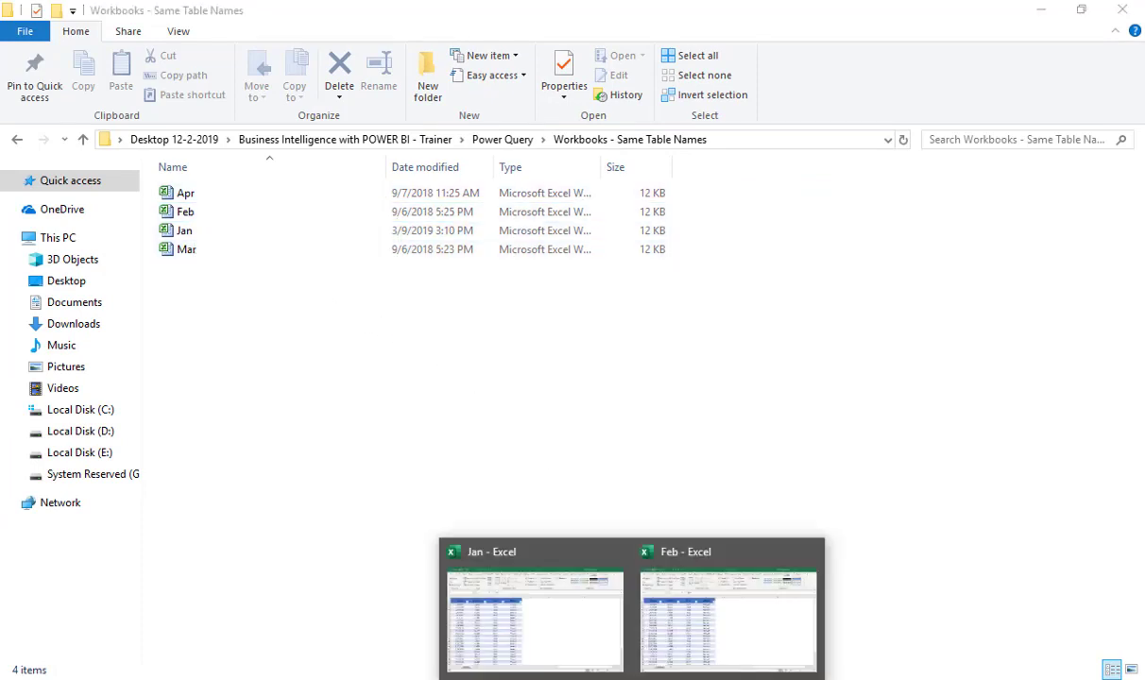
left_click(670, 644)
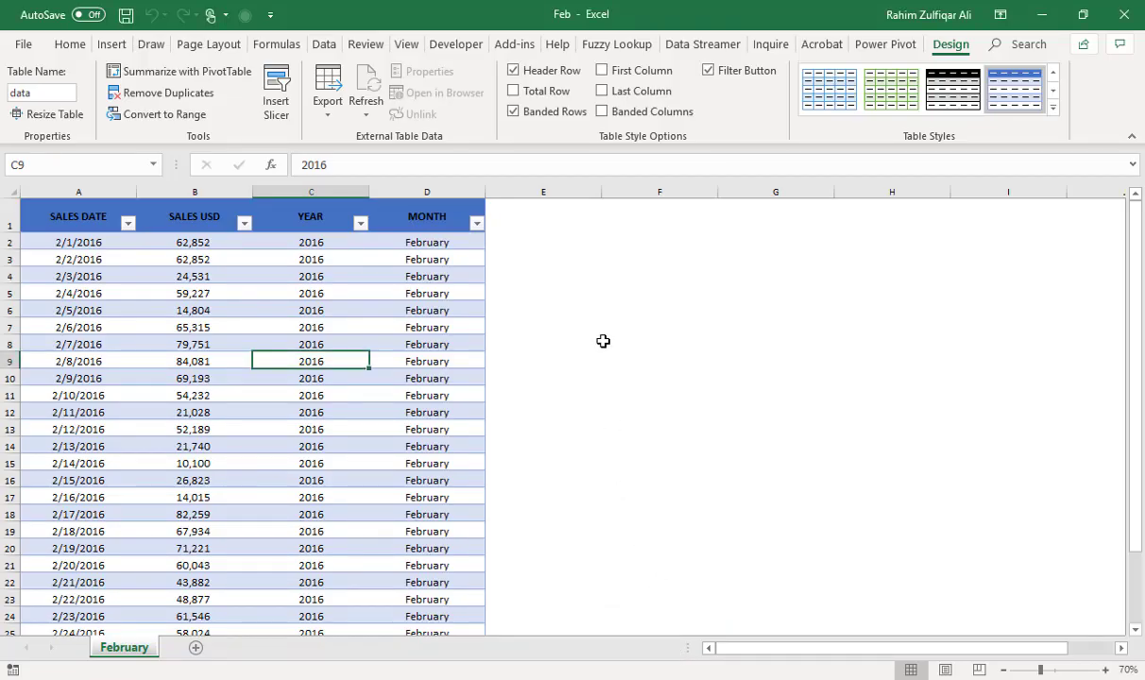
key("alt+f")
key("Escape")
key("ctrl+Tab")
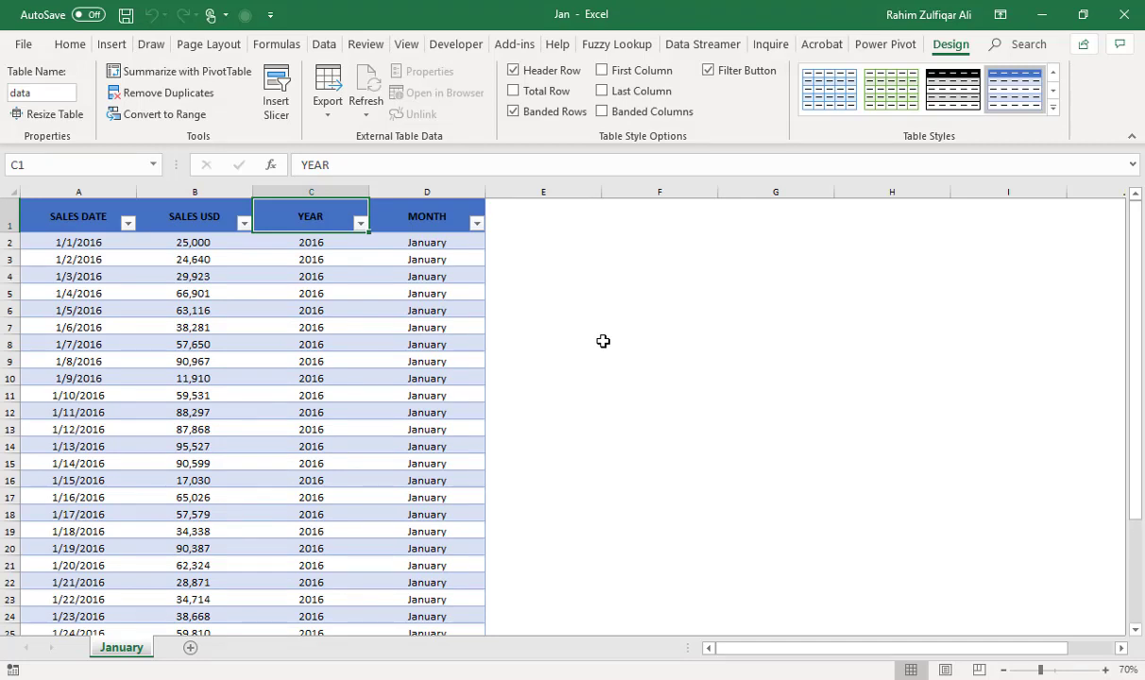
Close the Jan workbook and create a new blank workbook with Ctrl+N
key("Right")
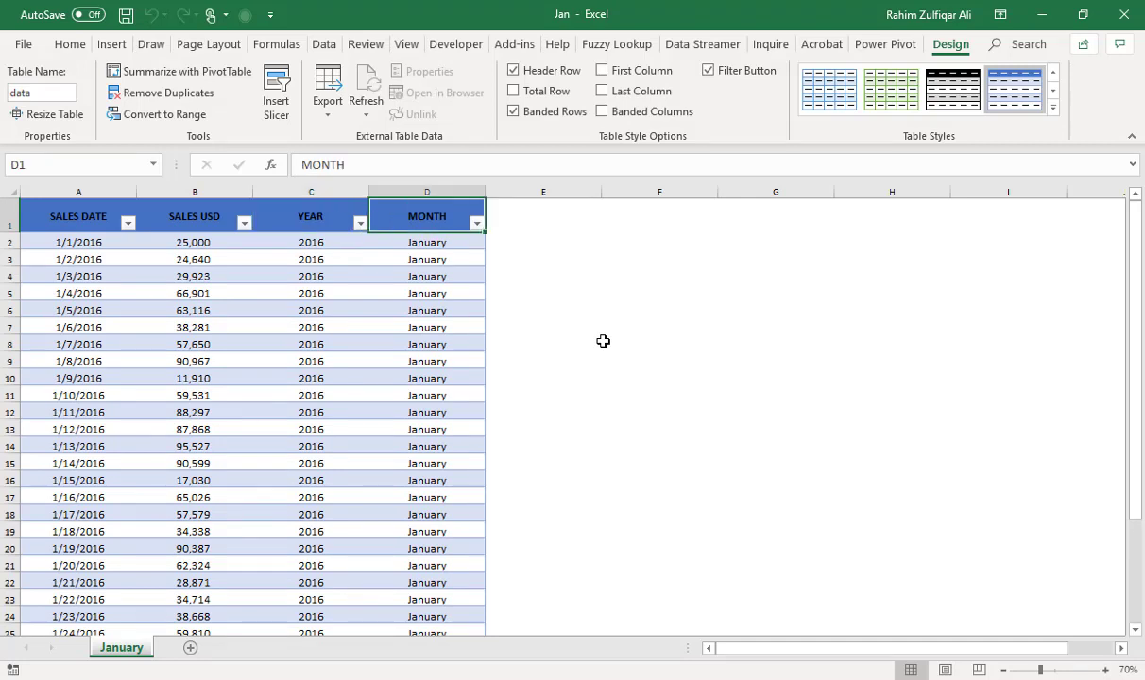
key("alt+f")
key("c")
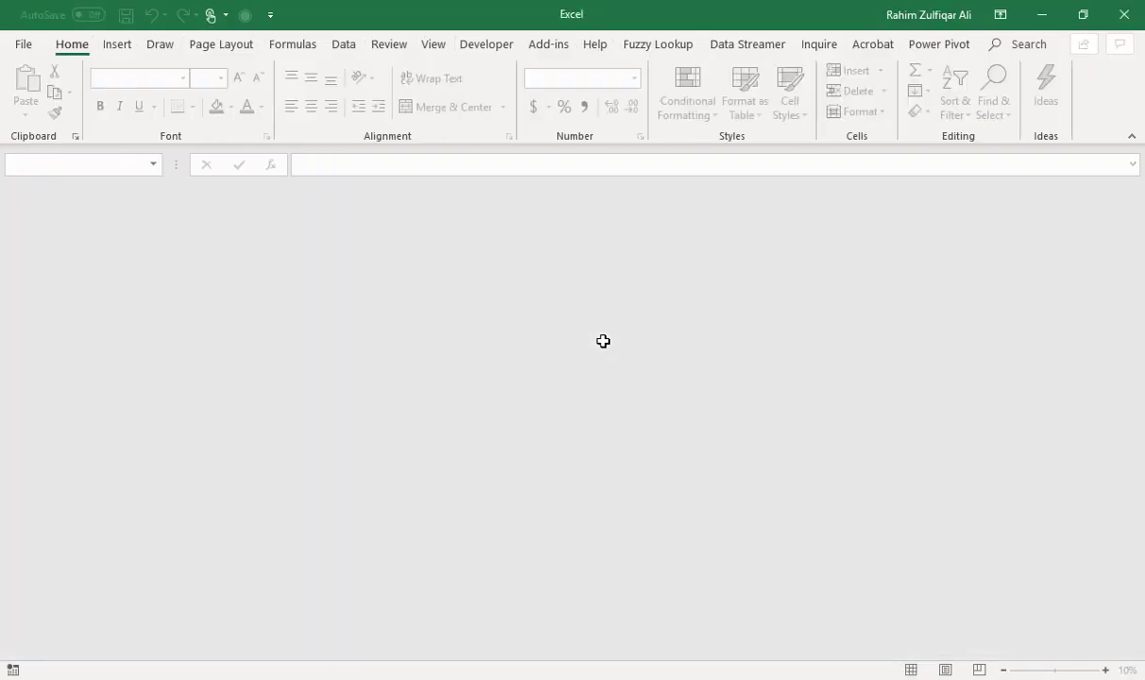
key("ctrl+n")
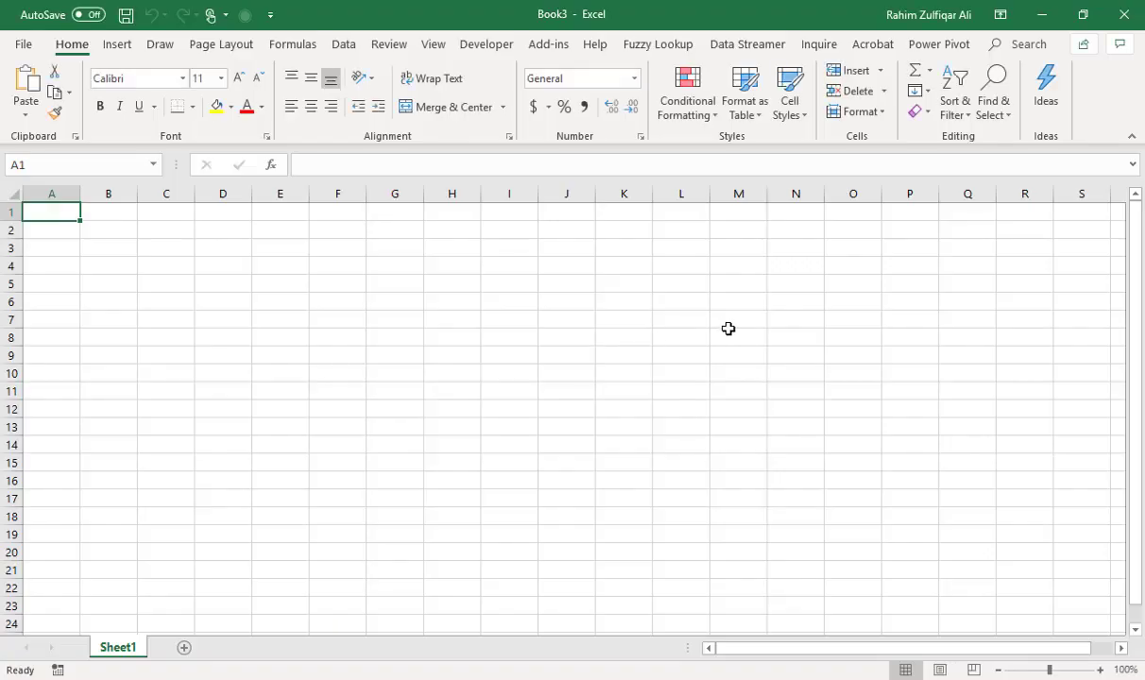
left_click(333, 46)
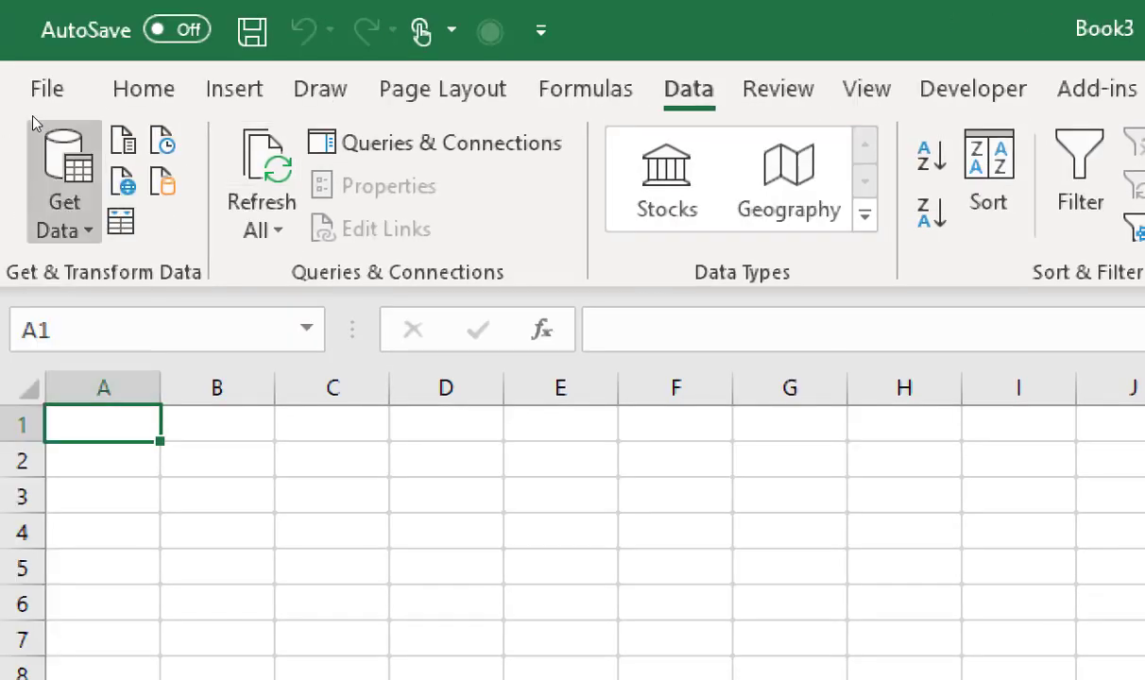
Choose Data > Get Data > From File > From Folder to start a folder import
left_click(33, 115)
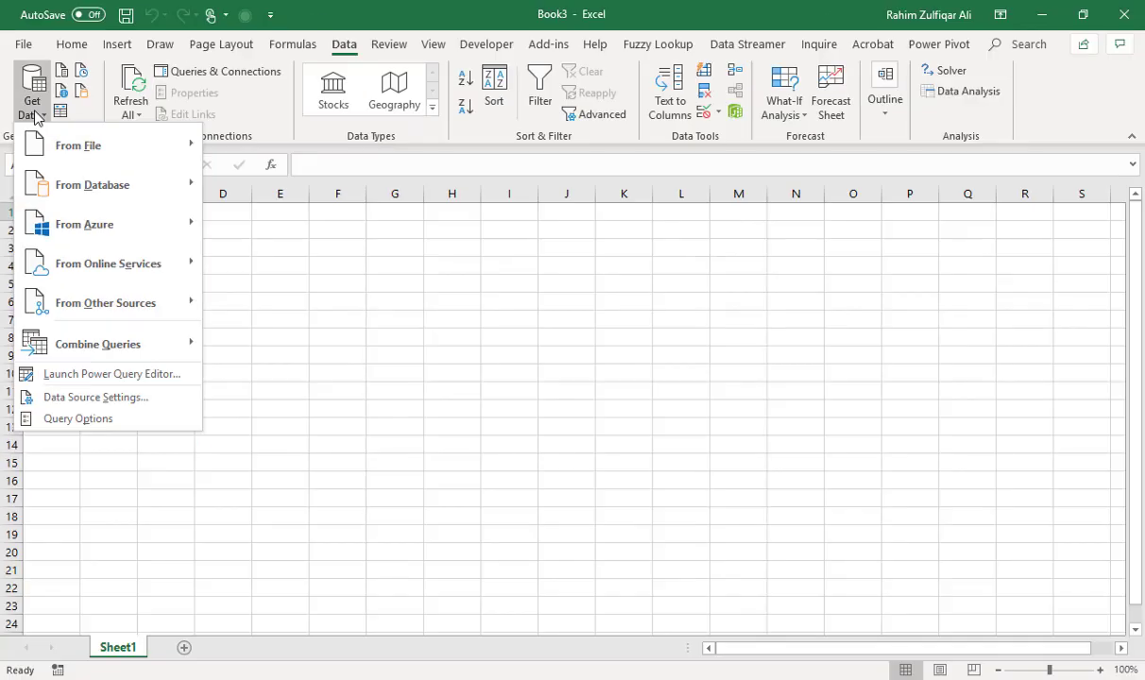
mouse_move(101, 148)
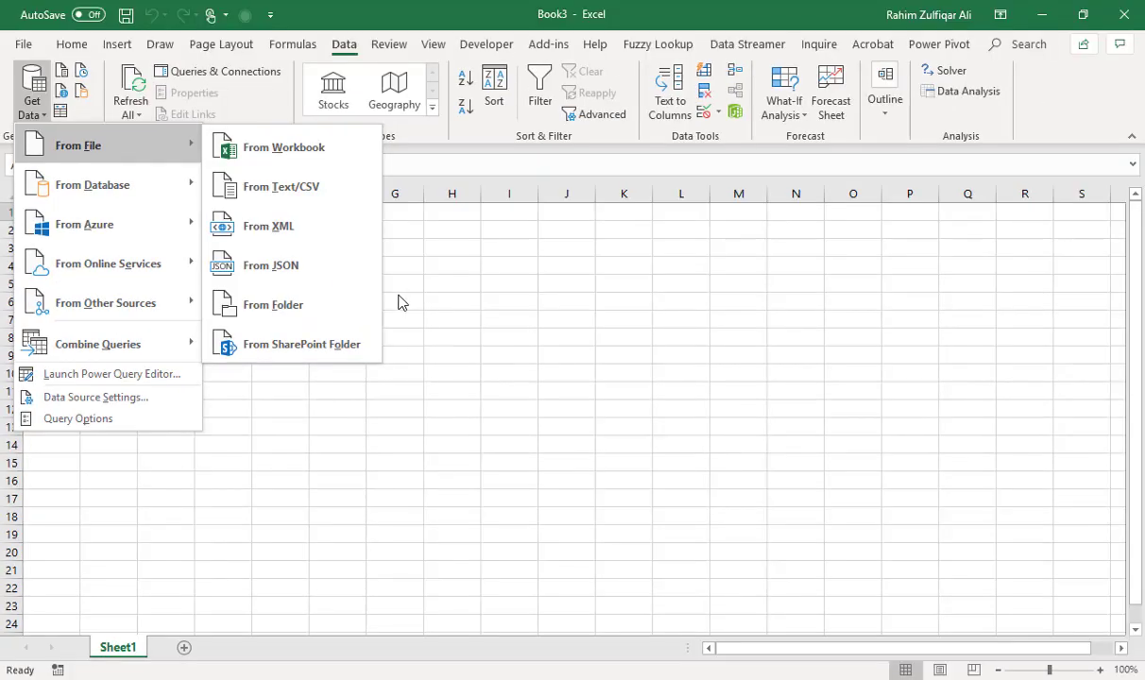
left_click(588, 334)
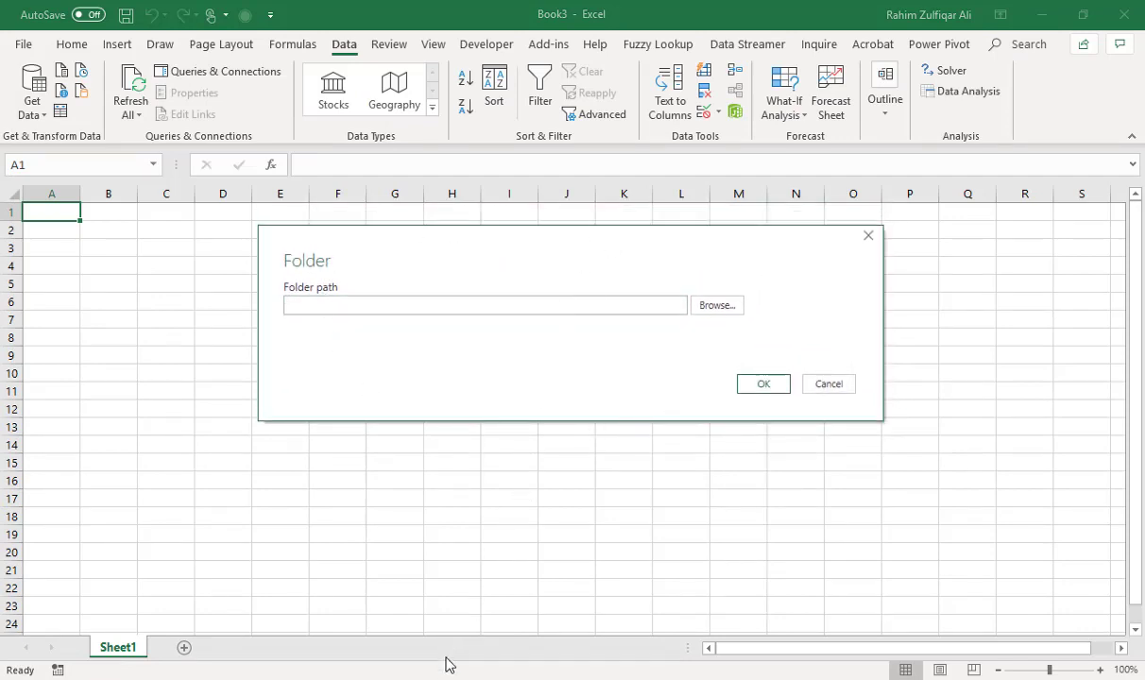
Paste the Workbooks - Same Table Names folder path from File Explorer and confirm it
left_click(426, 678)
left_click(754, 145)
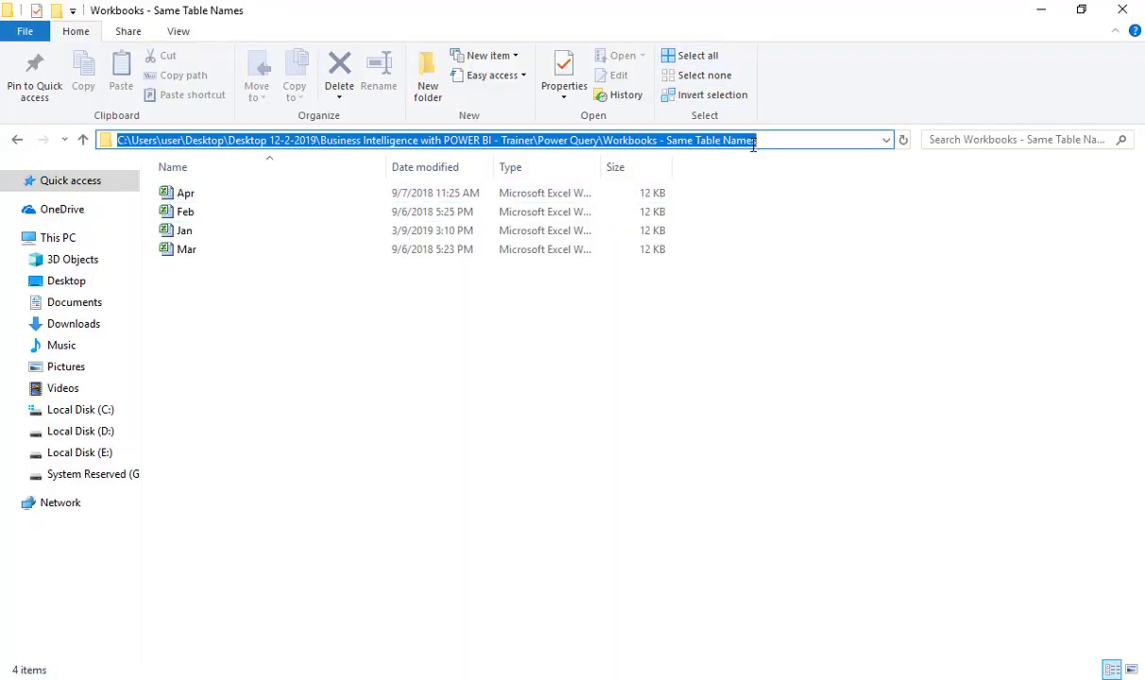
key("alt+Tab")
left_click(450, 303)
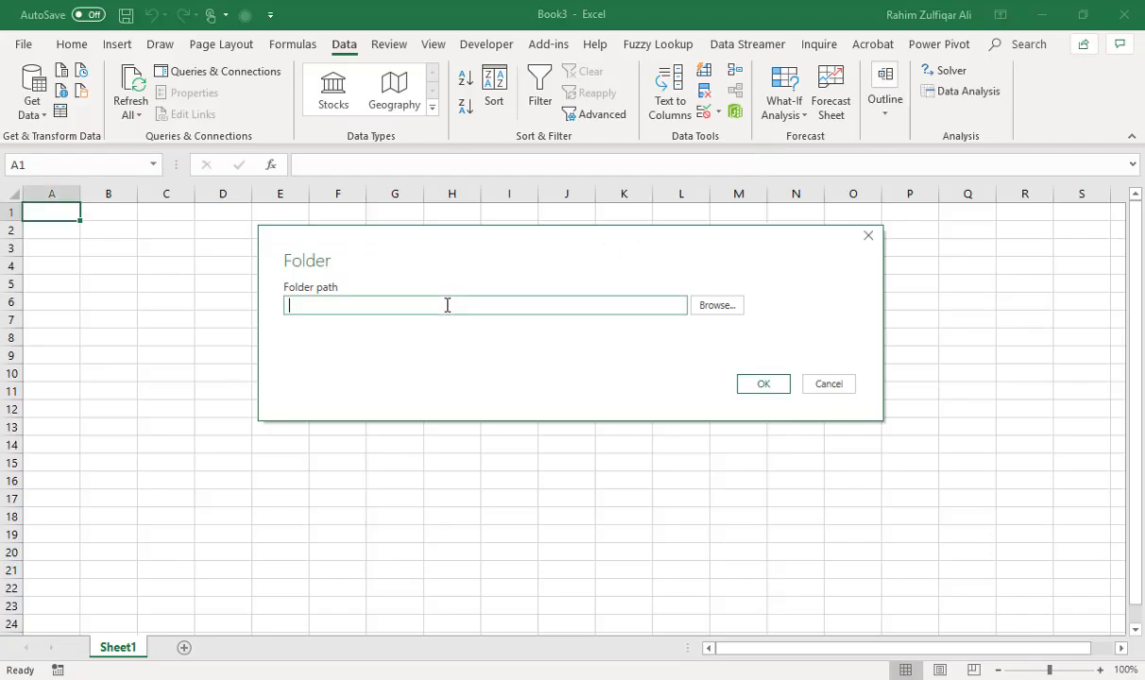
key("ctrl+v")
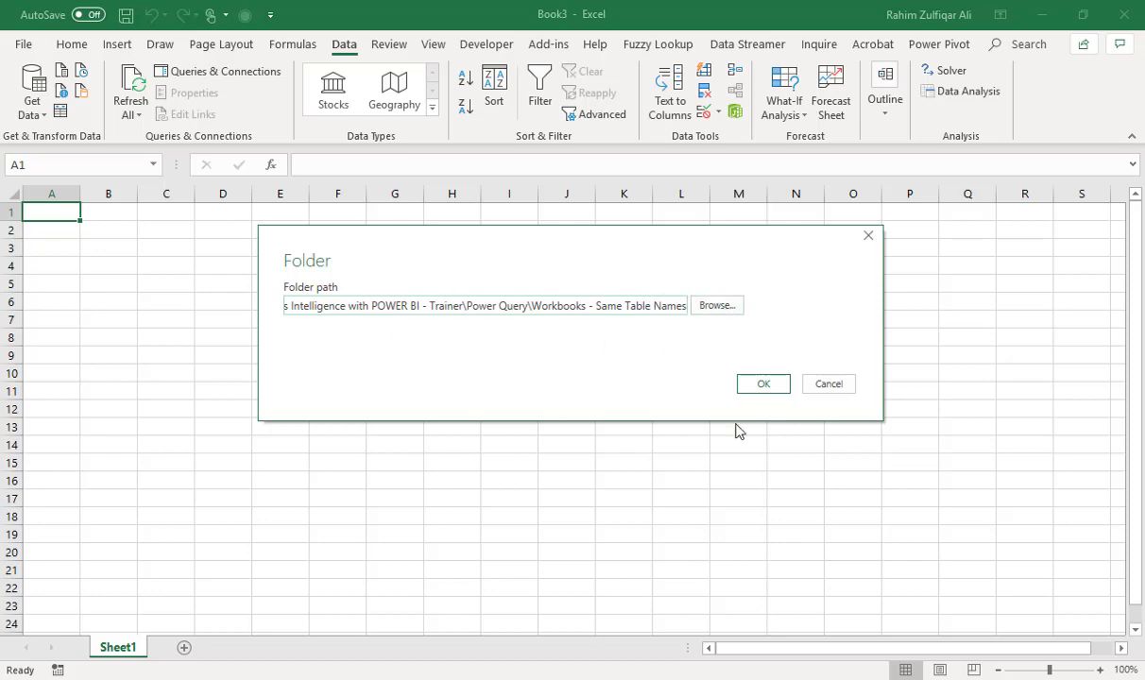
left_click(760, 384)
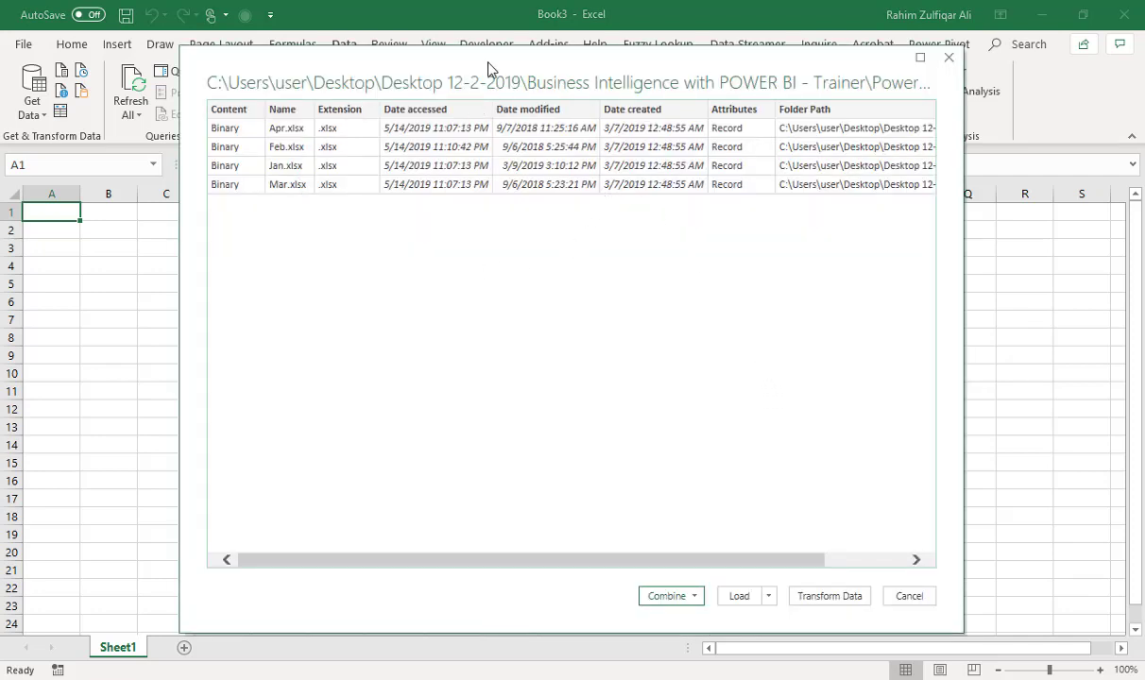
Choose Combine & Load for the four monthly .xlsx files
left_click_drag(479, 64, 493, 51)
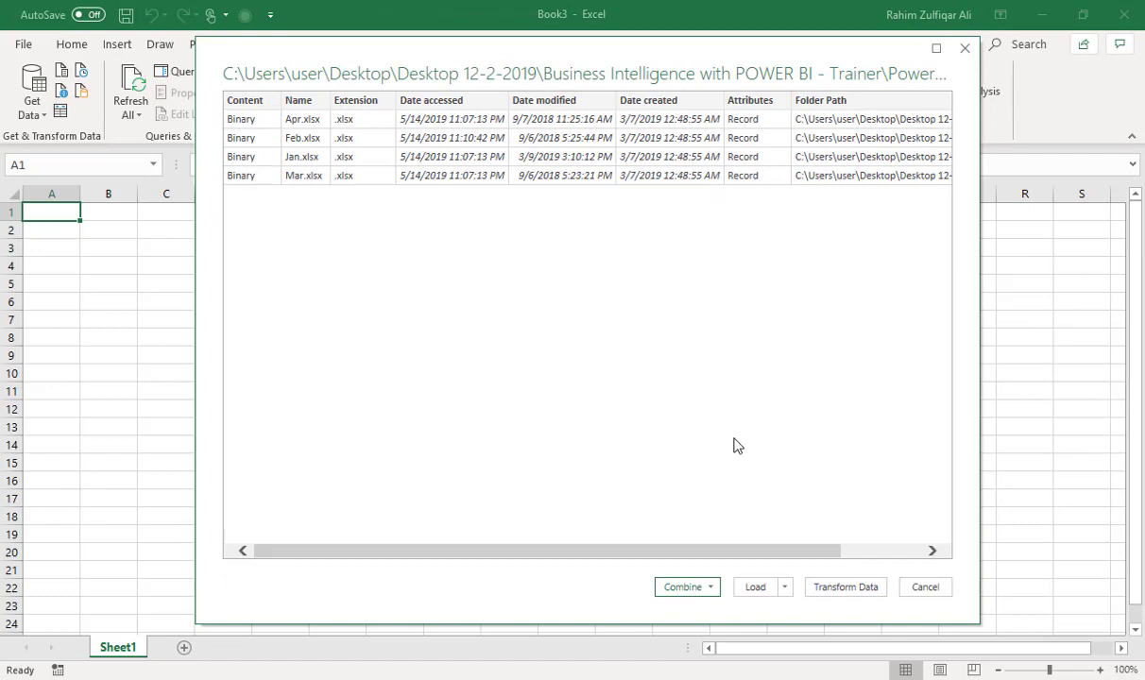
left_click(700, 590)
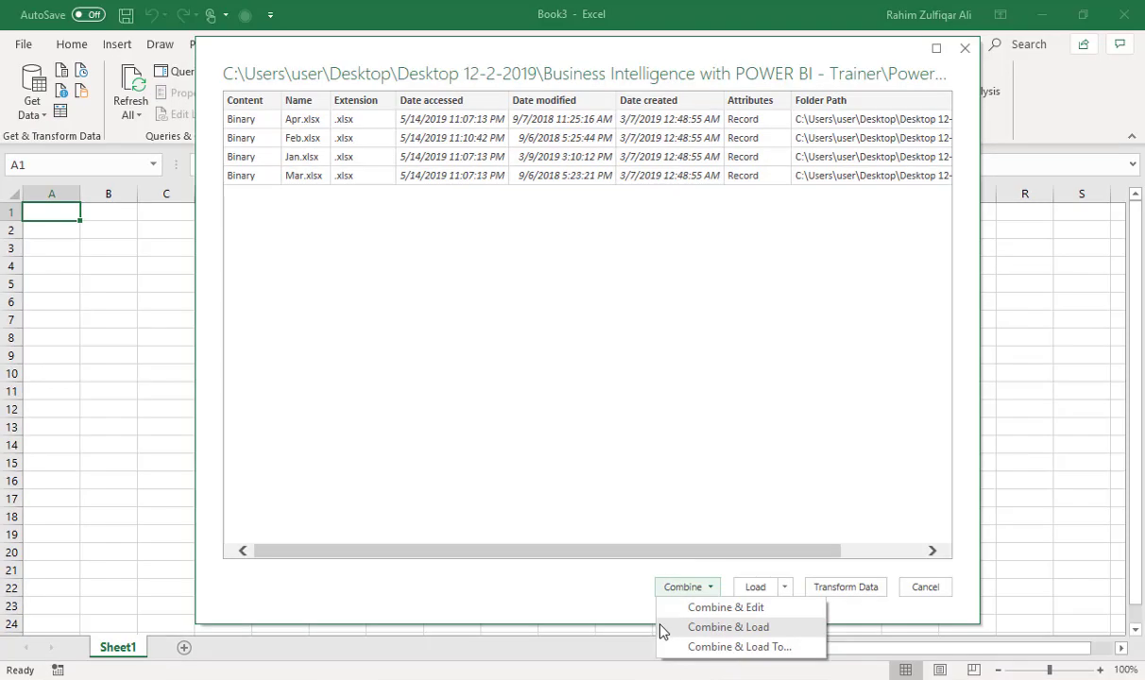
left_click(609, 597)
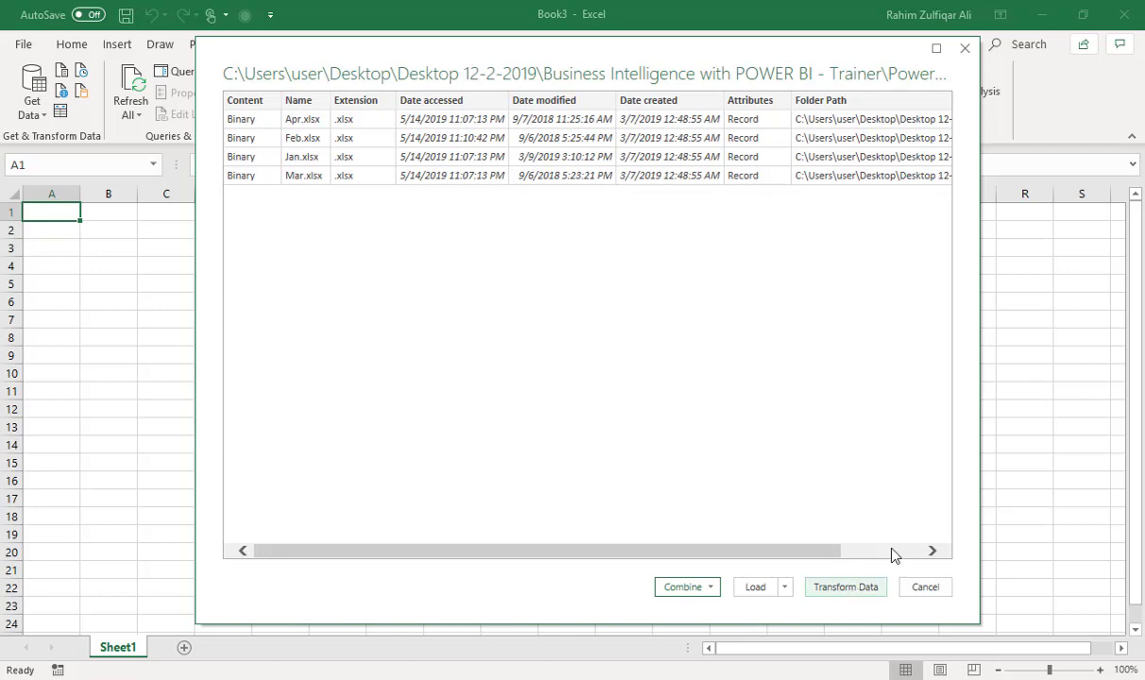
left_click(708, 592)
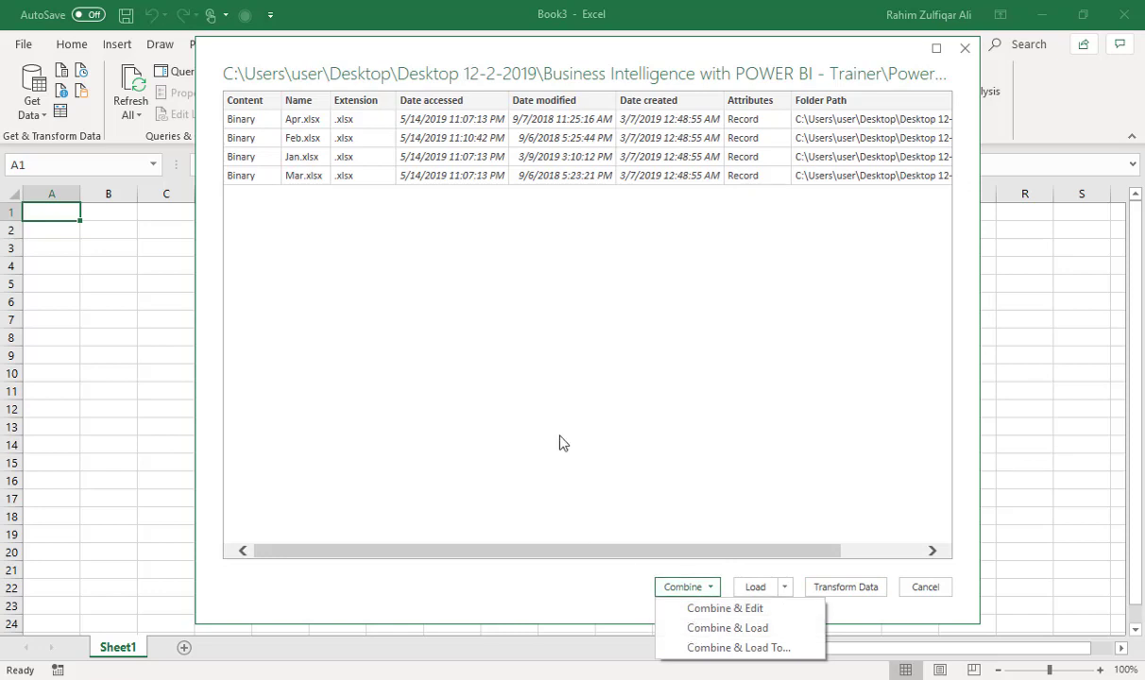
left_click(500, 251)
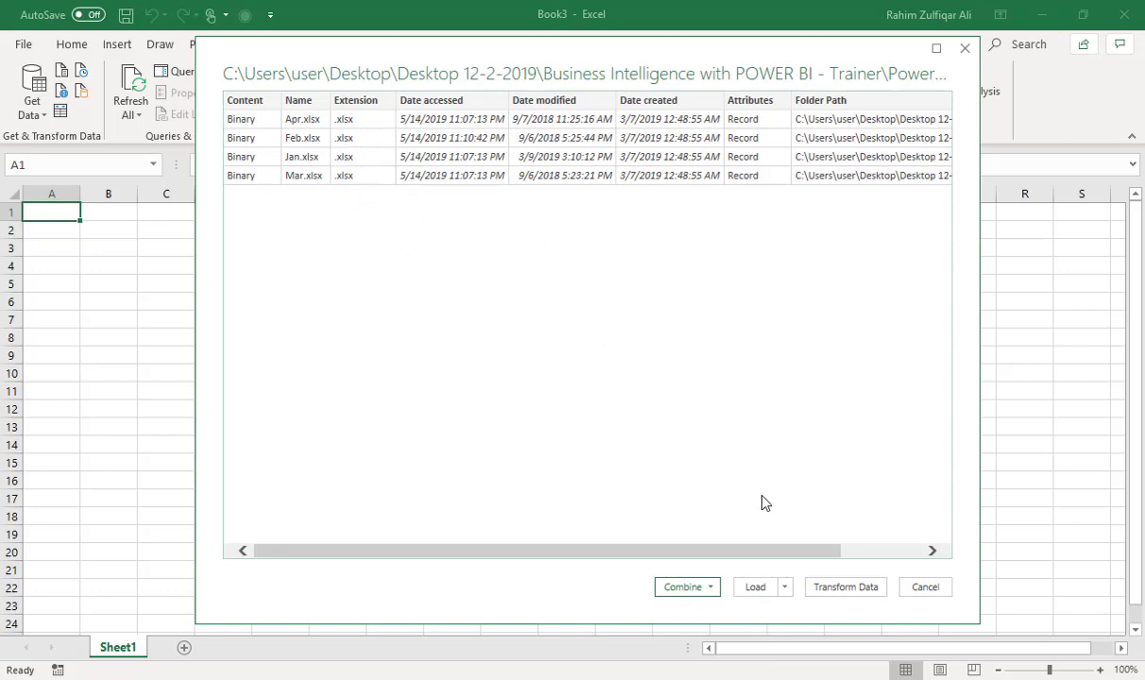
left_click(711, 588)
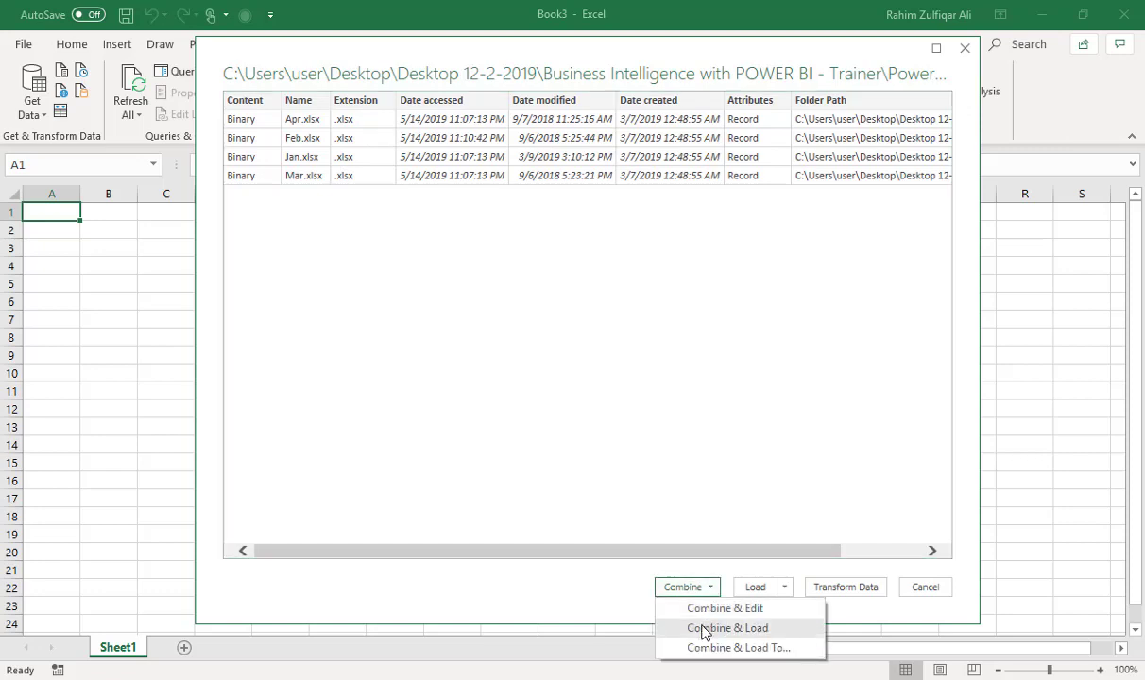
left_click(704, 629)
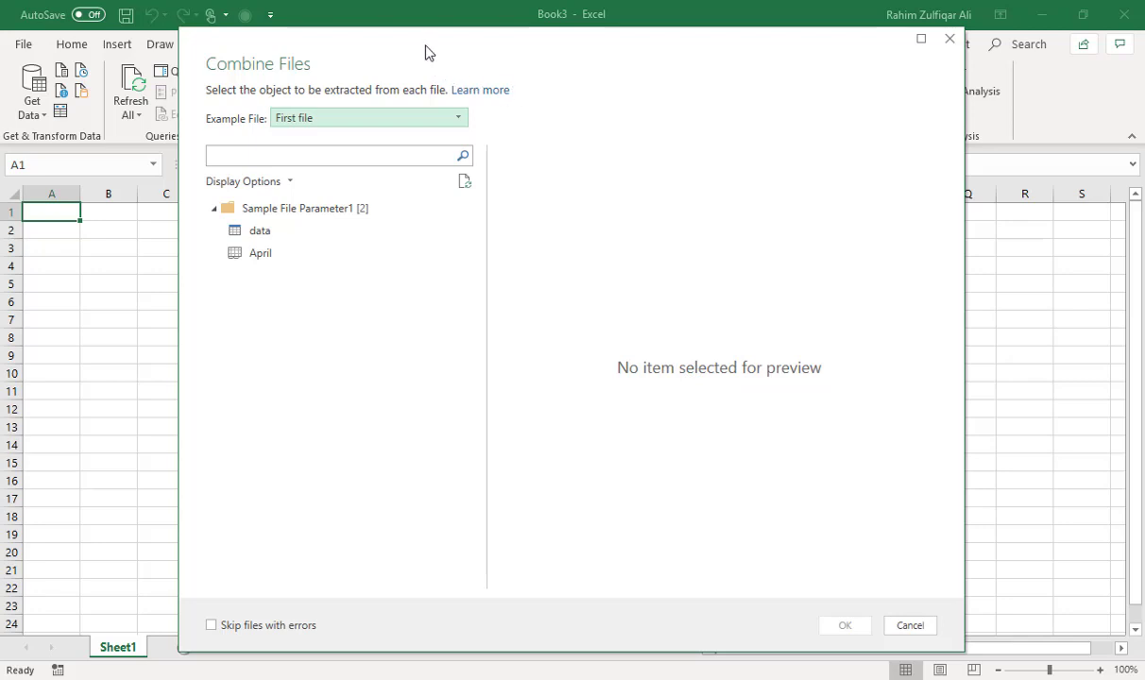
Set Feb.xlsx as the example file in the Combine Files dialog
left_click_drag(427, 52, 478, 48)
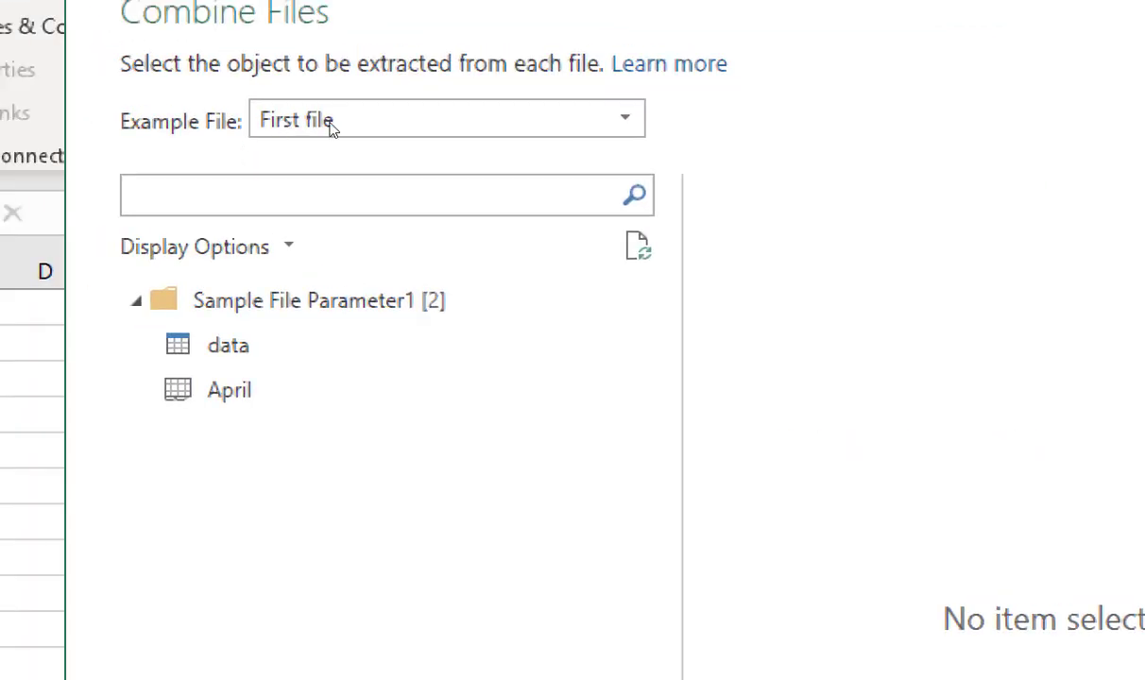
left_click(518, 120)
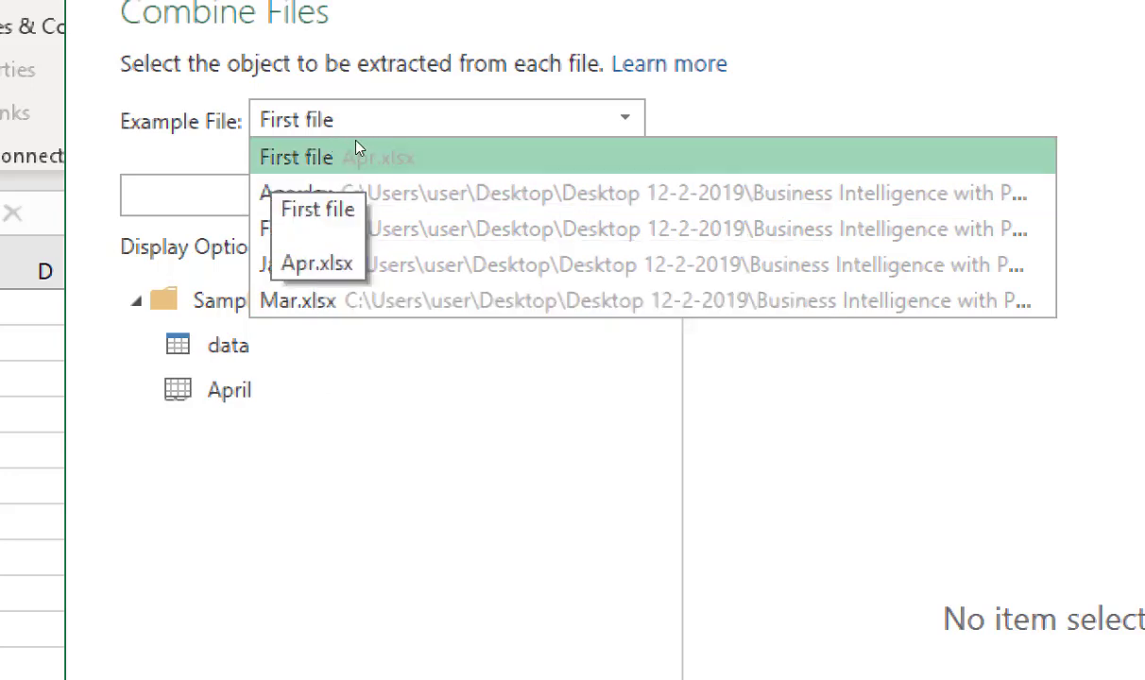
key("Up")
key("Up")
key("Up")
key("Up")
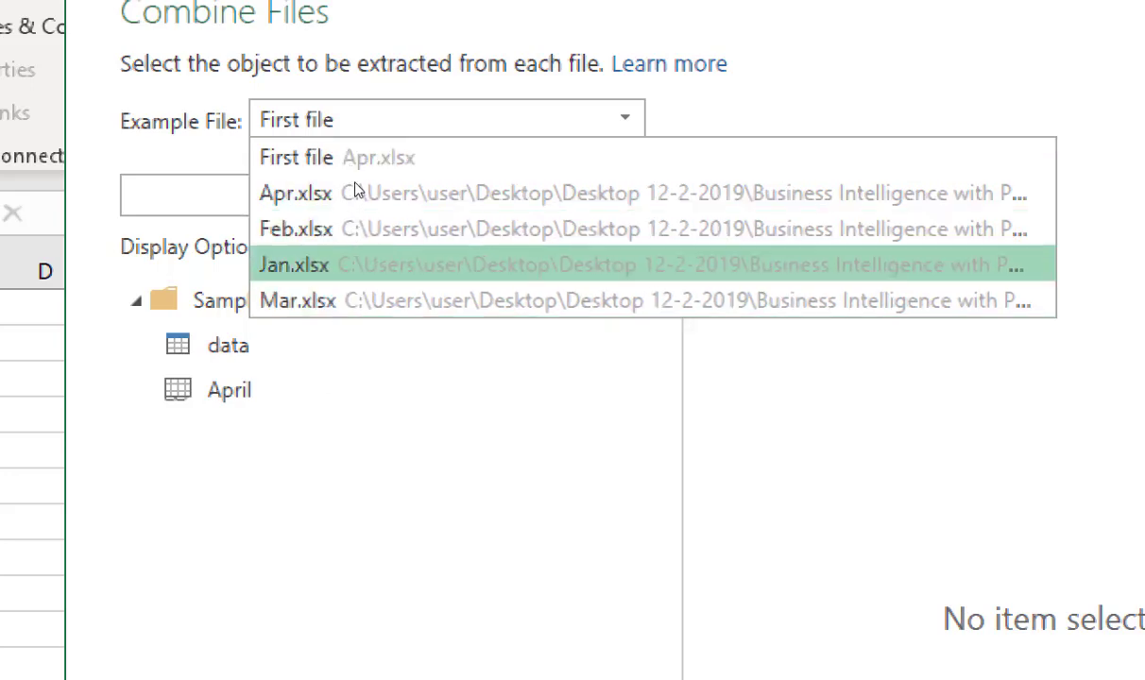
key("Down")
key("Down")
key("Down")
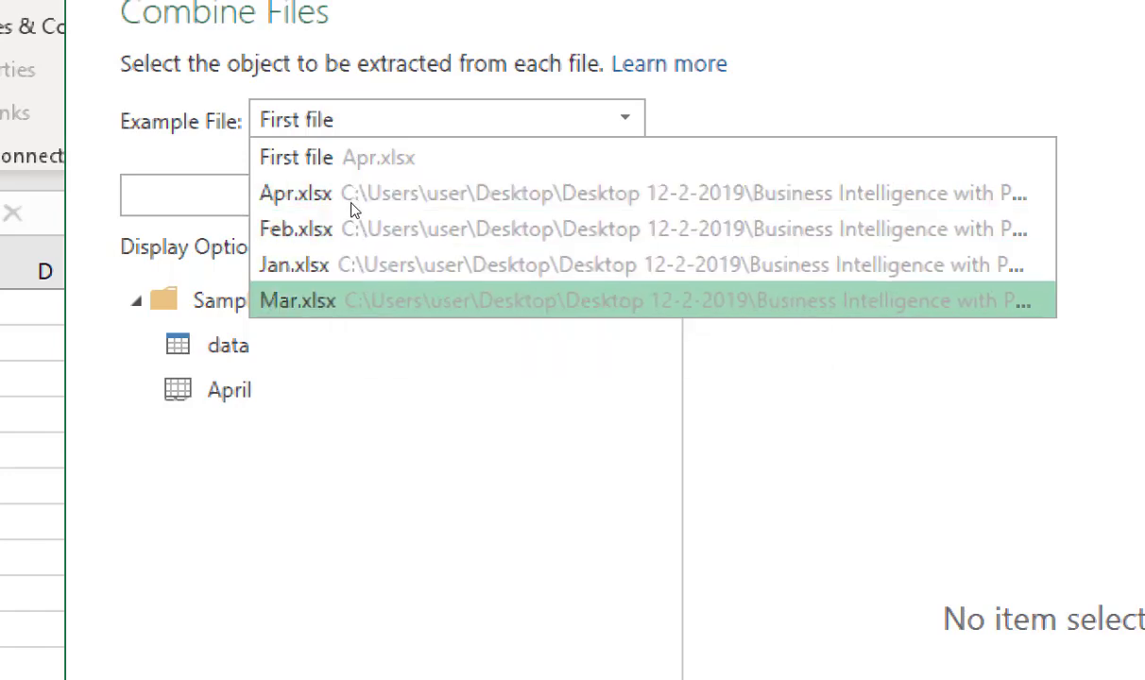
key("Up")
key("Up")
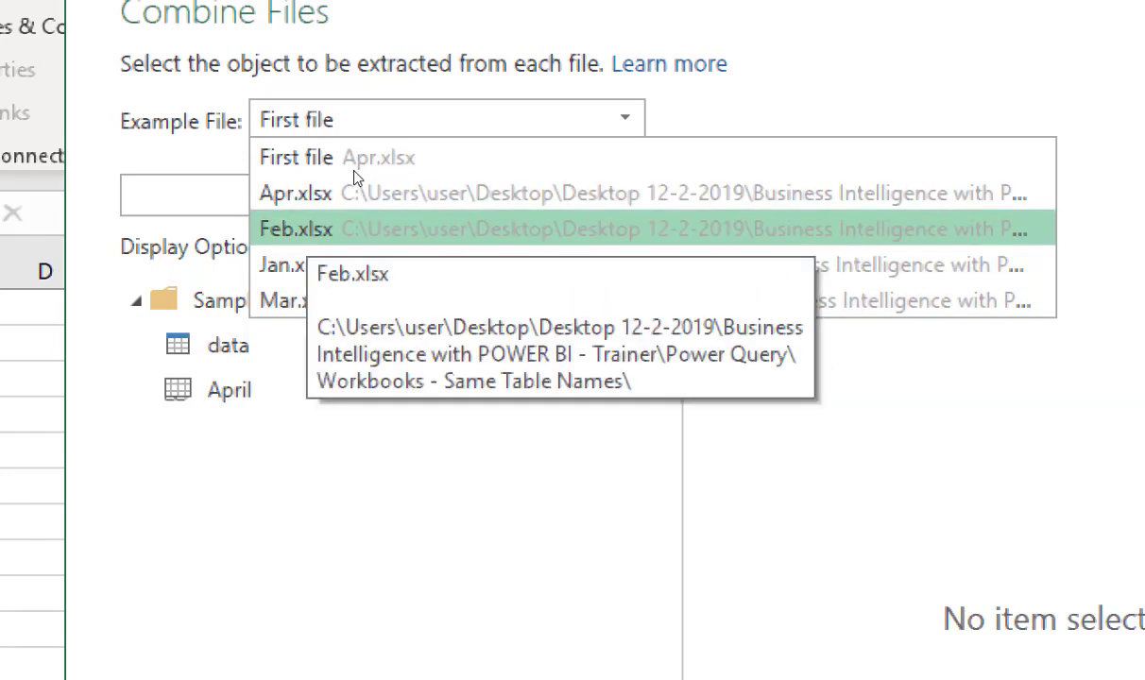
key("Return")
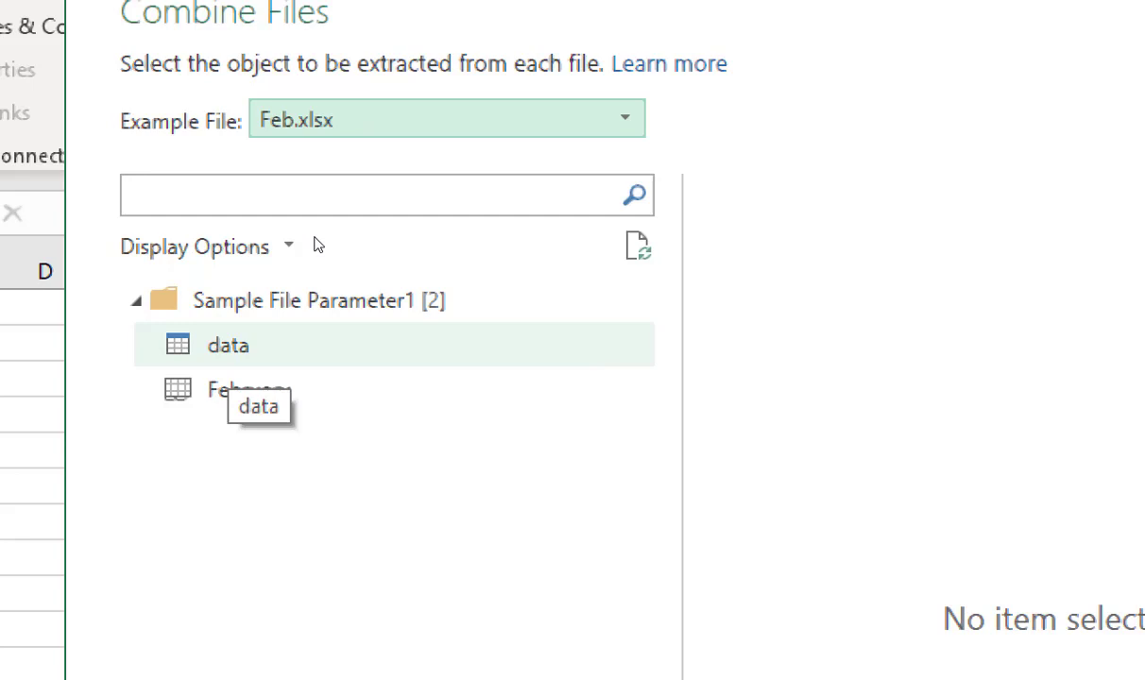
Change the example file from Feb.xlsx to Mar.xlsx, then to First file
left_click(398, 121)
key("Down")
key("Down")
key("Down")
key("Down")
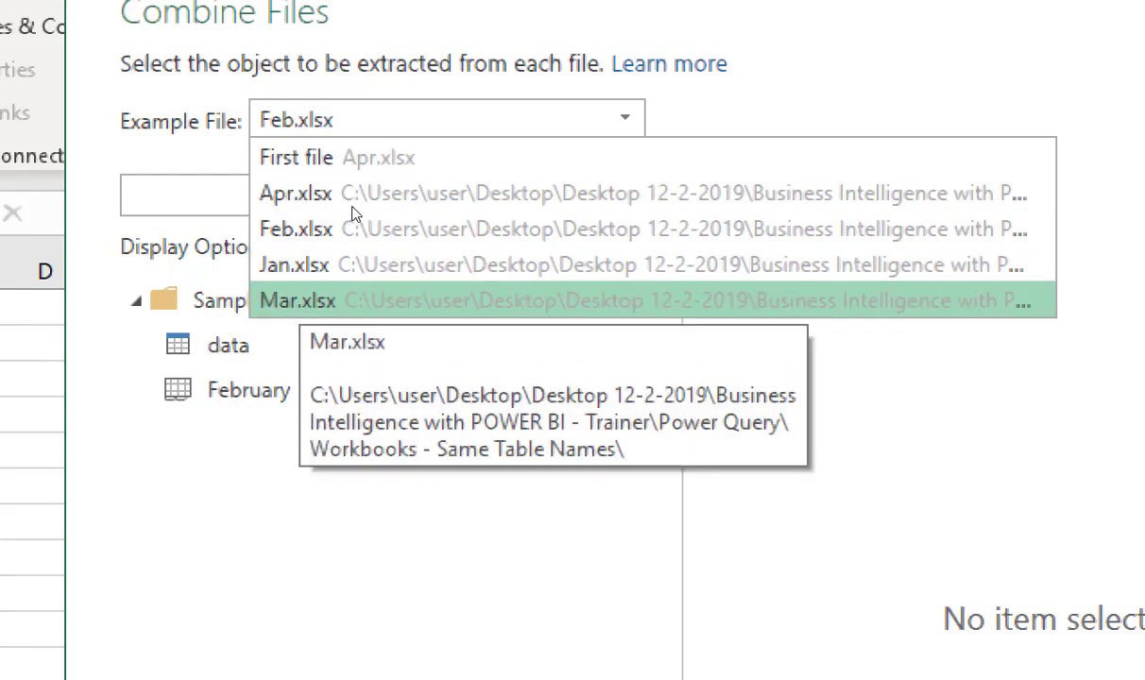
key("Return")
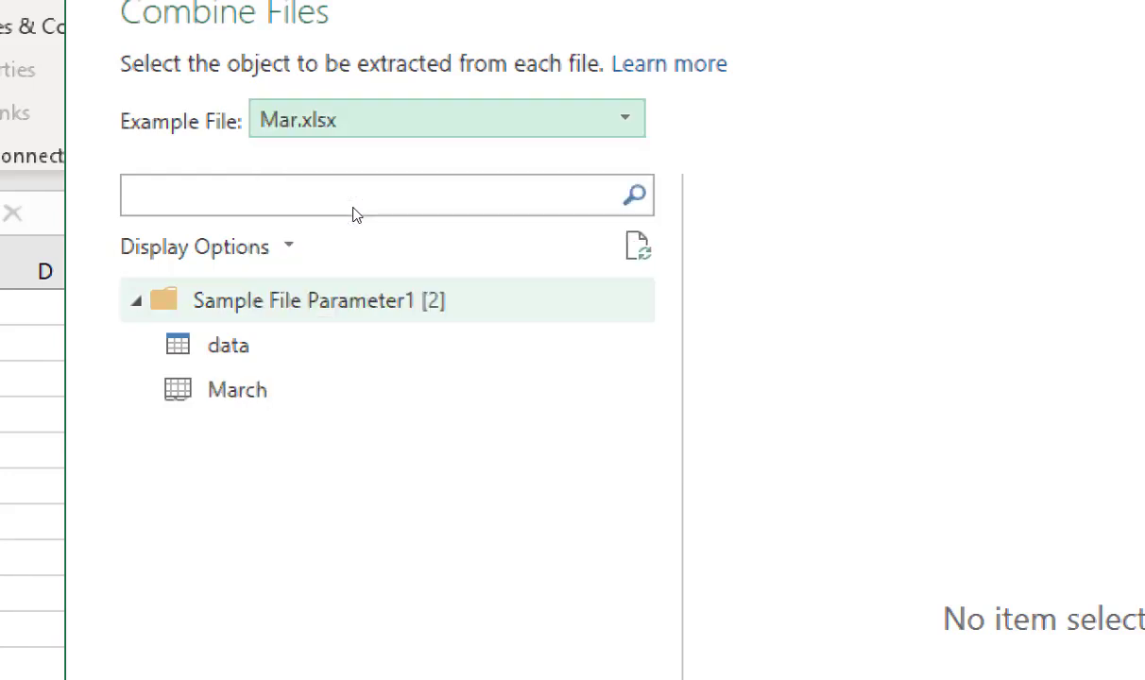
left_click(359, 128)
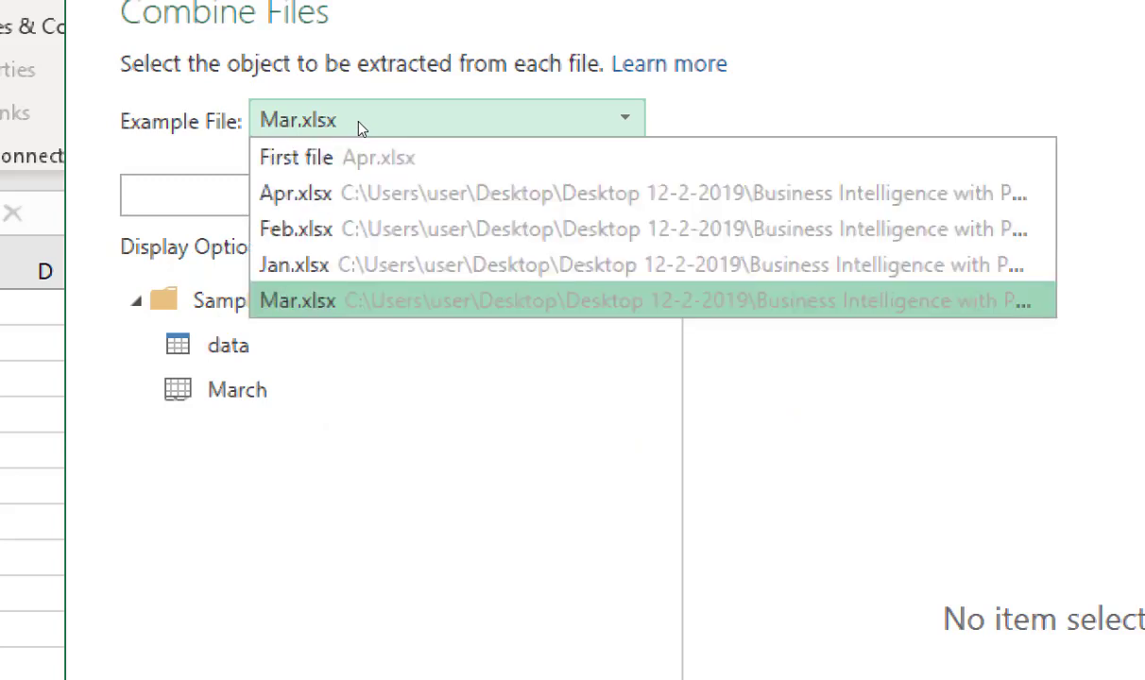
key("Down")
key("Down")
key("Down")
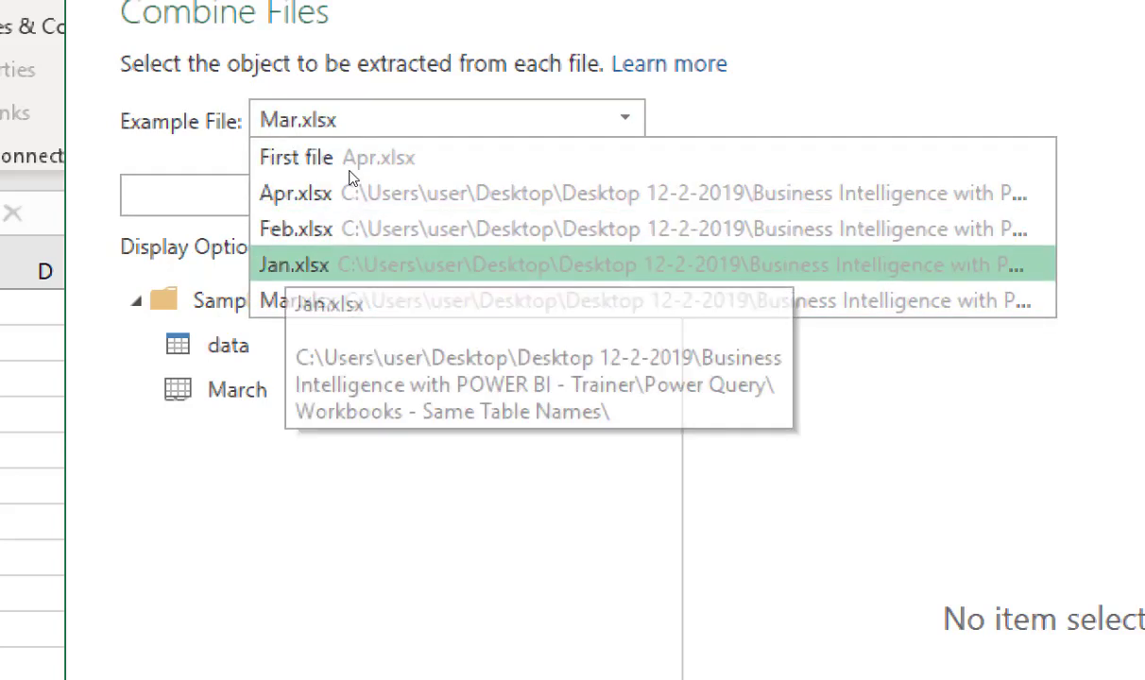
key("Up")
key("Up")
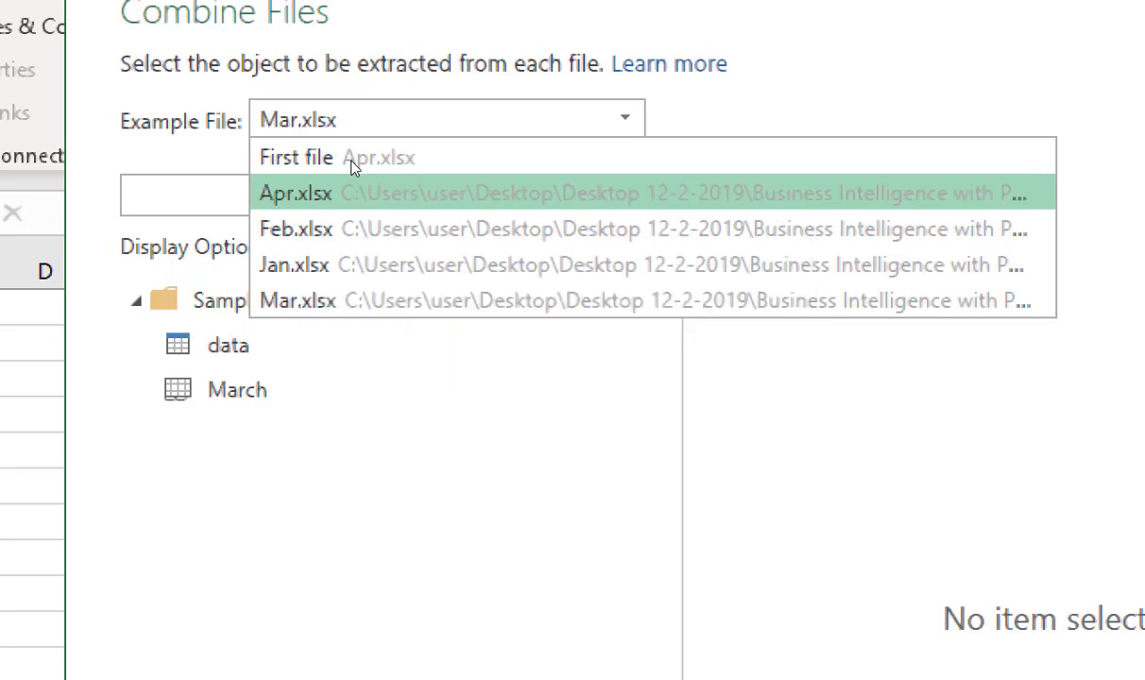
left_click(353, 147)
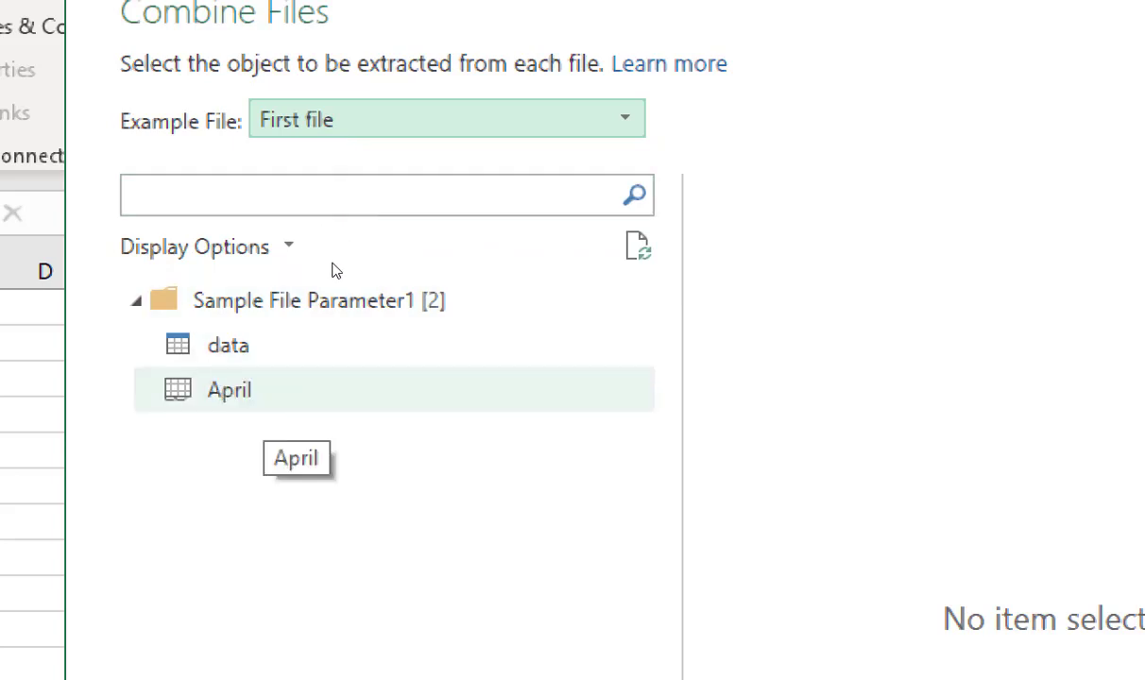
Keep First file as the example and select the data table to extract
left_click(348, 120)
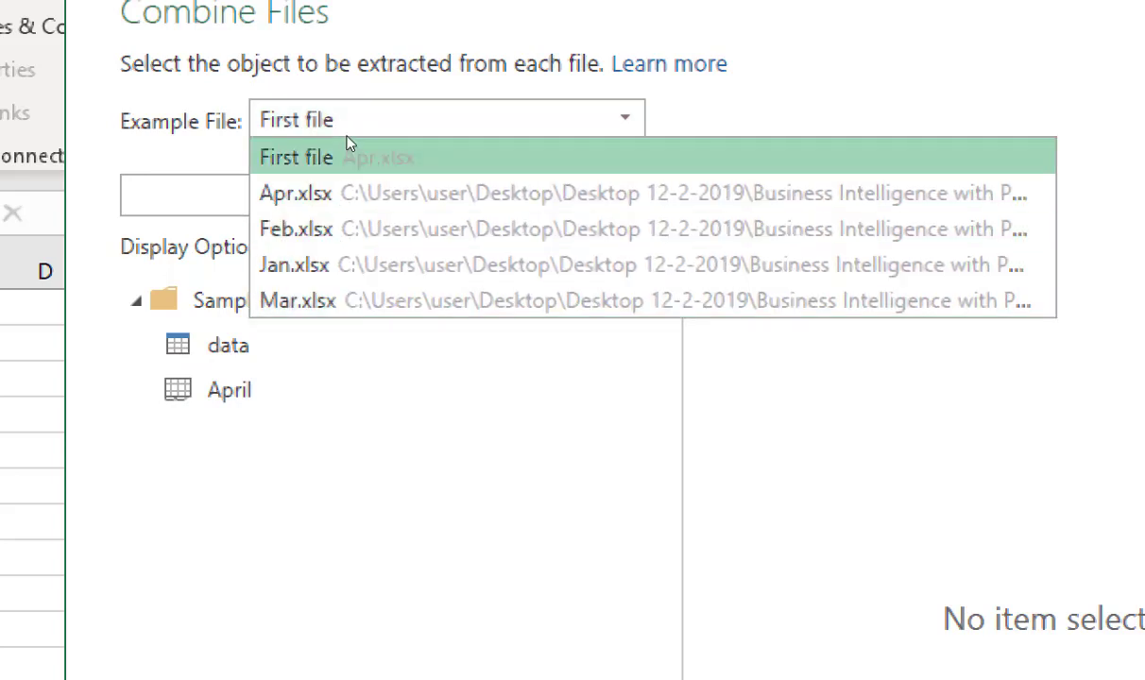
left_click(350, 130)
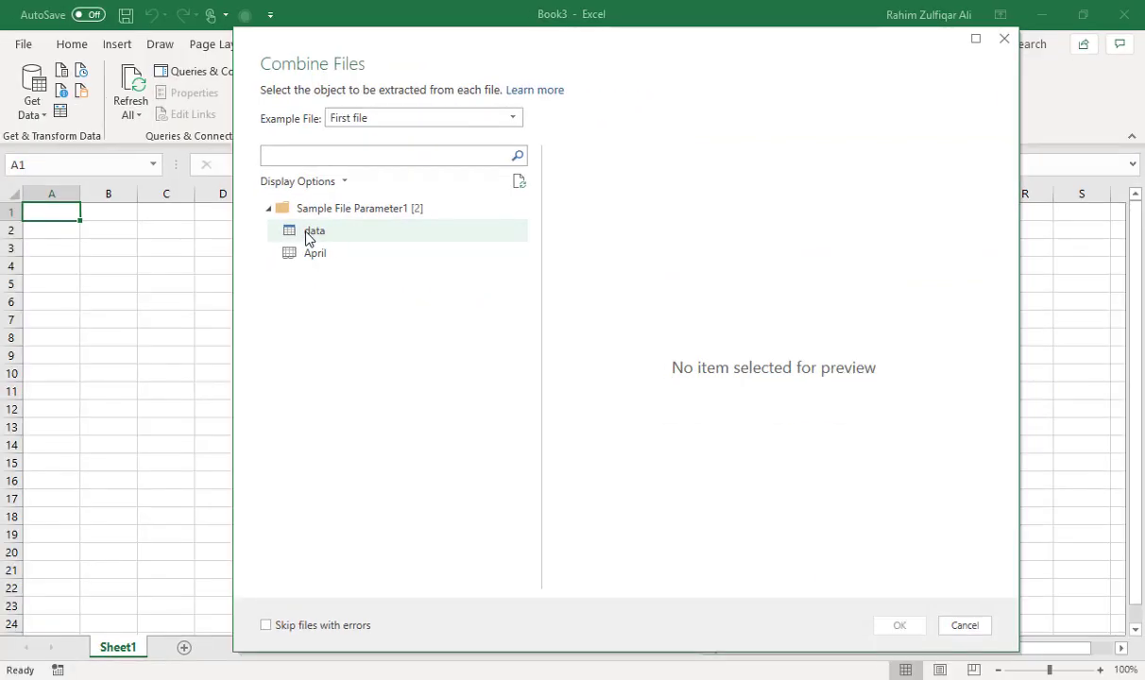
left_click(308, 235)
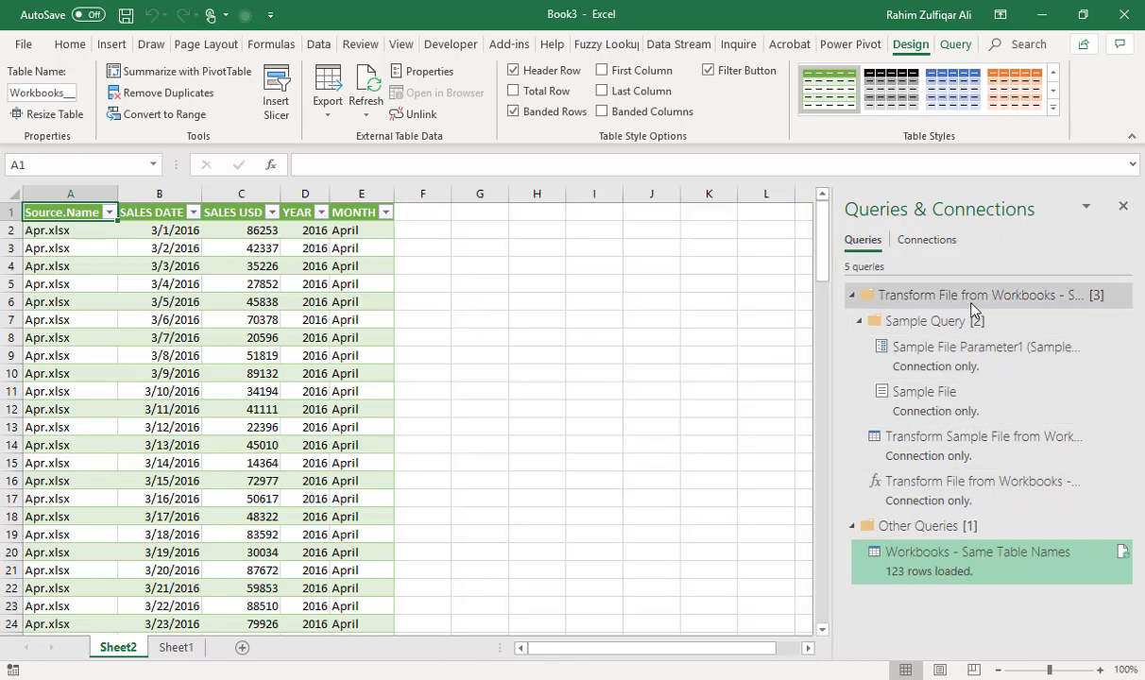
Scroll through the combined 123-row Sheet2 table, then return to the workbook folder
left_click_drag(825, 255, 826, 622)
left_click_drag(822, 579, 779, 202)
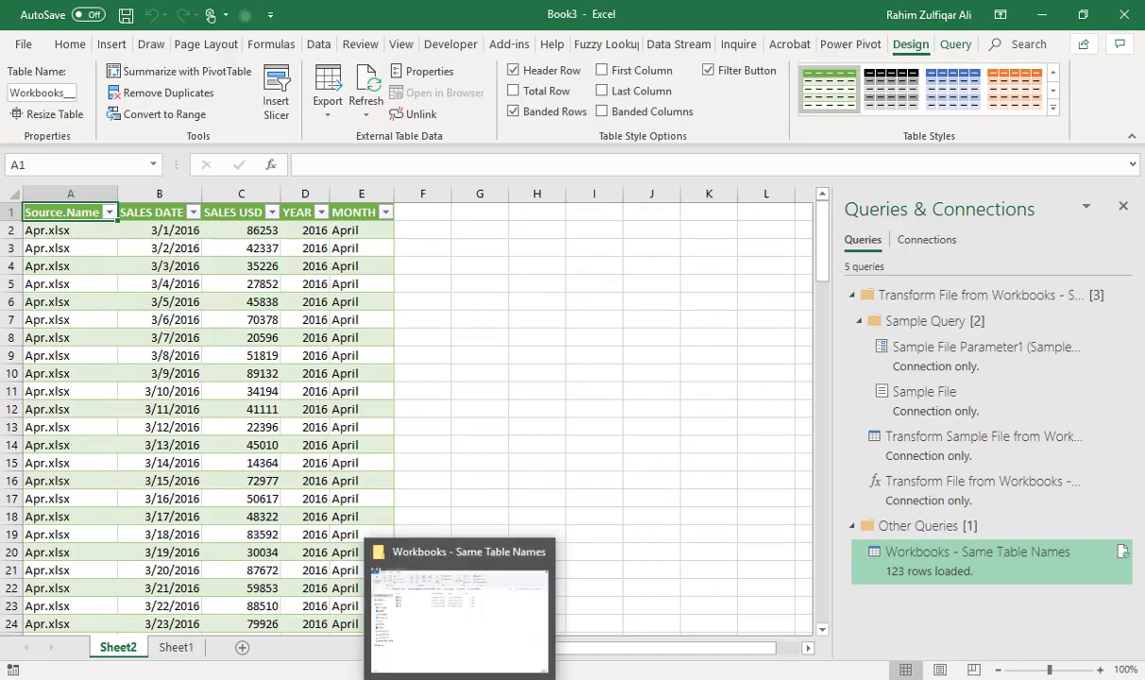
left_click(435, 600)
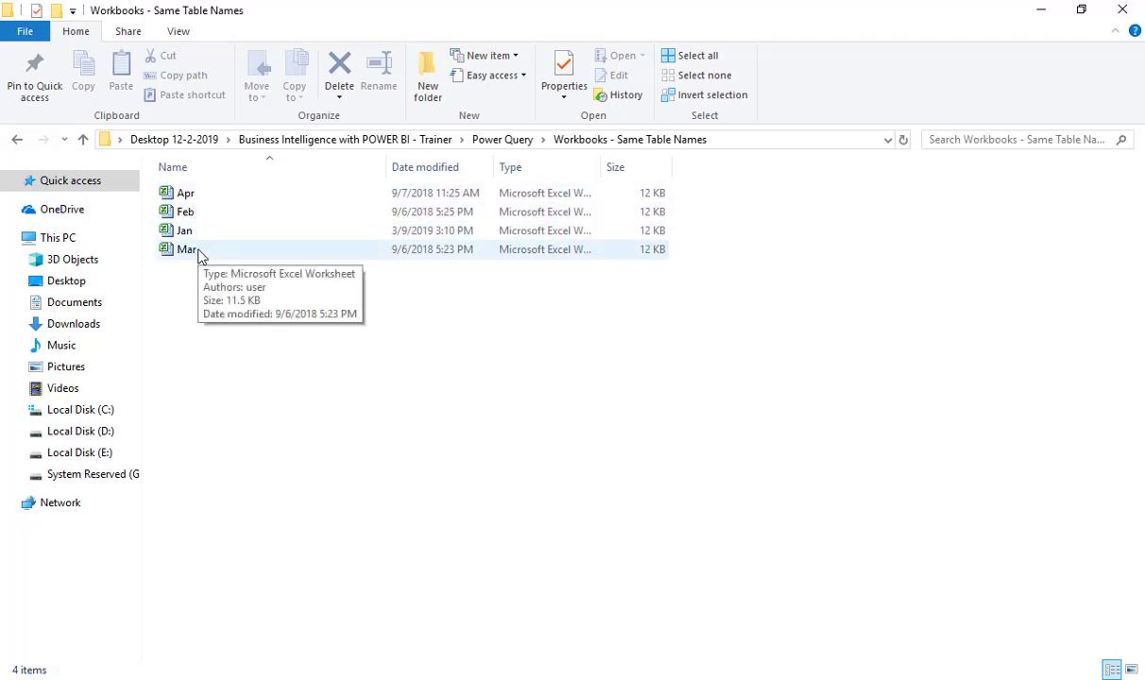
Duplicate the Mar workbook, rename the copy to May, and return to the Excel table
left_click(199, 251)
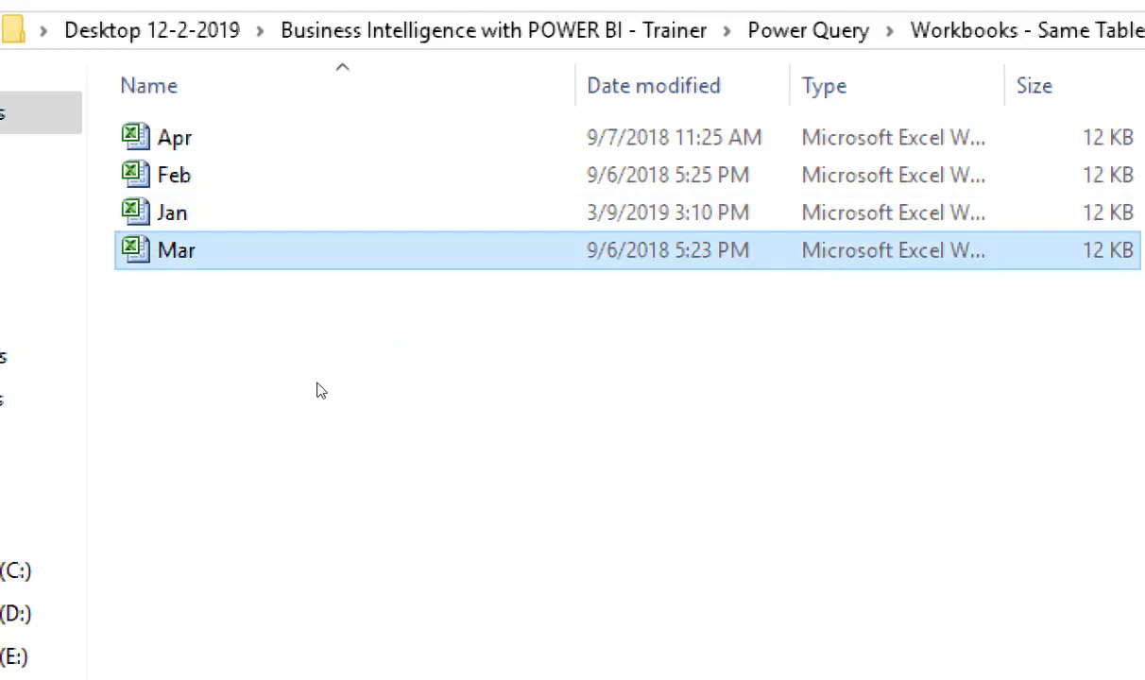
key("ctrl+c")
key("ctrl+v")
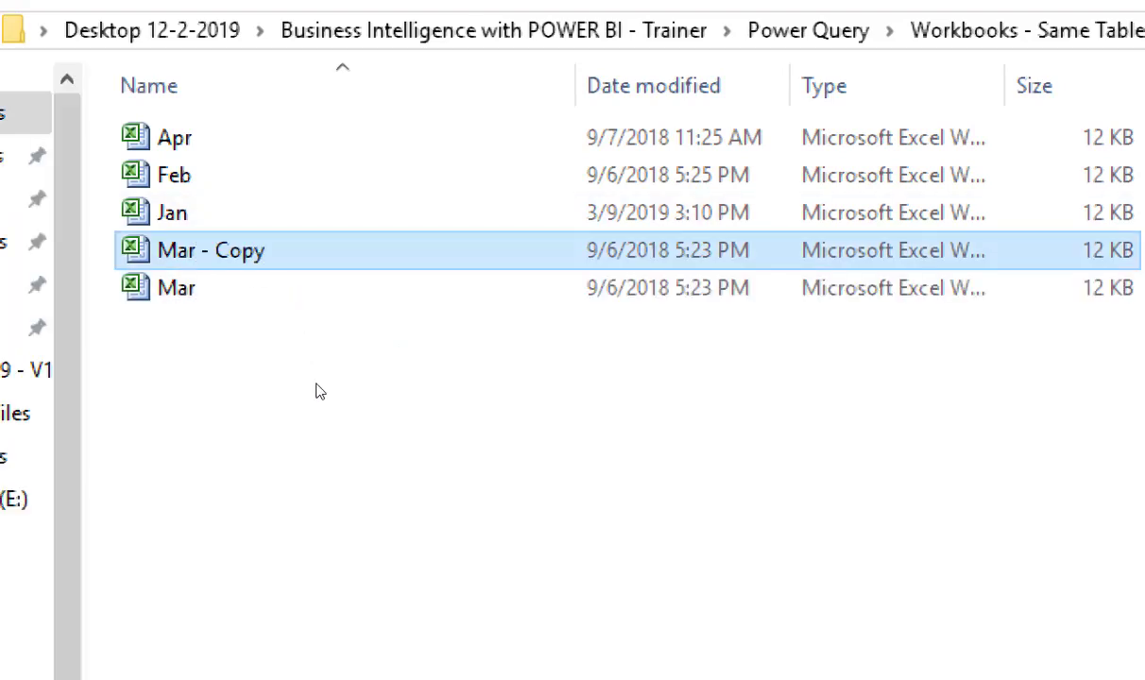
key("F2")
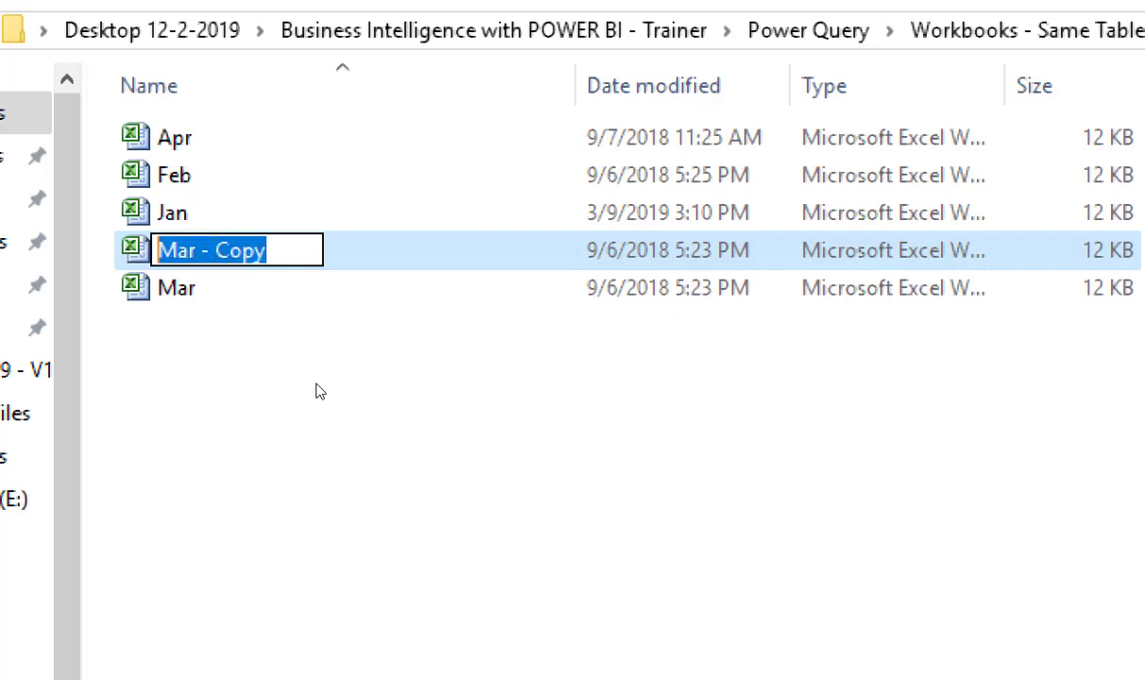
type("May")
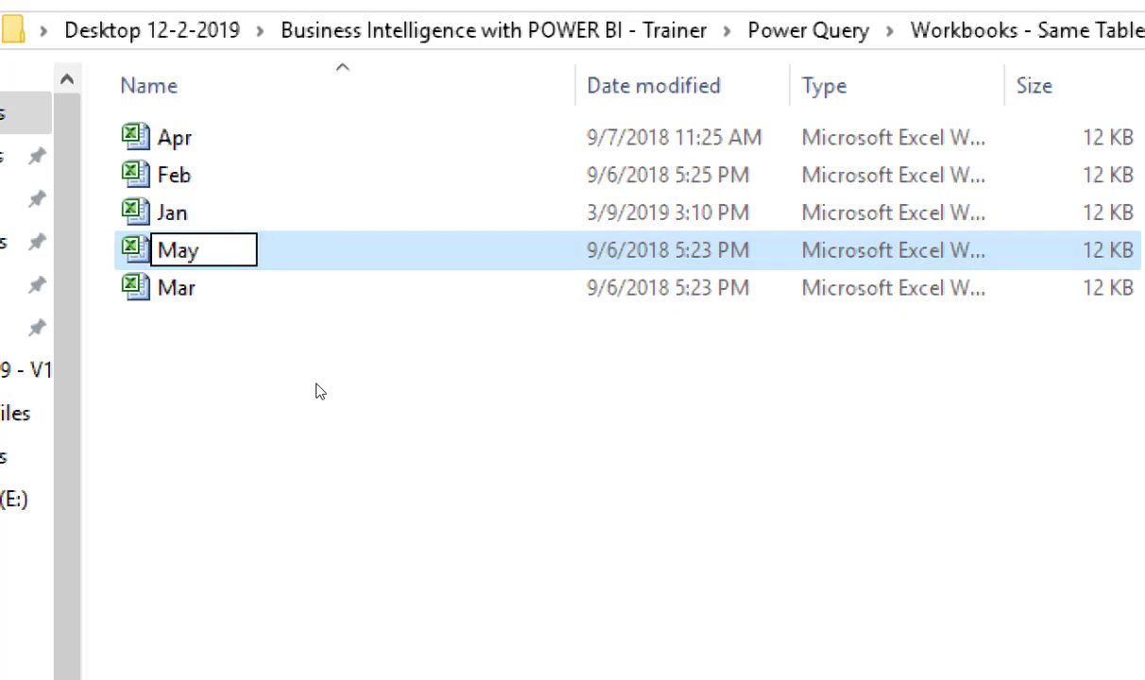
key("Return")
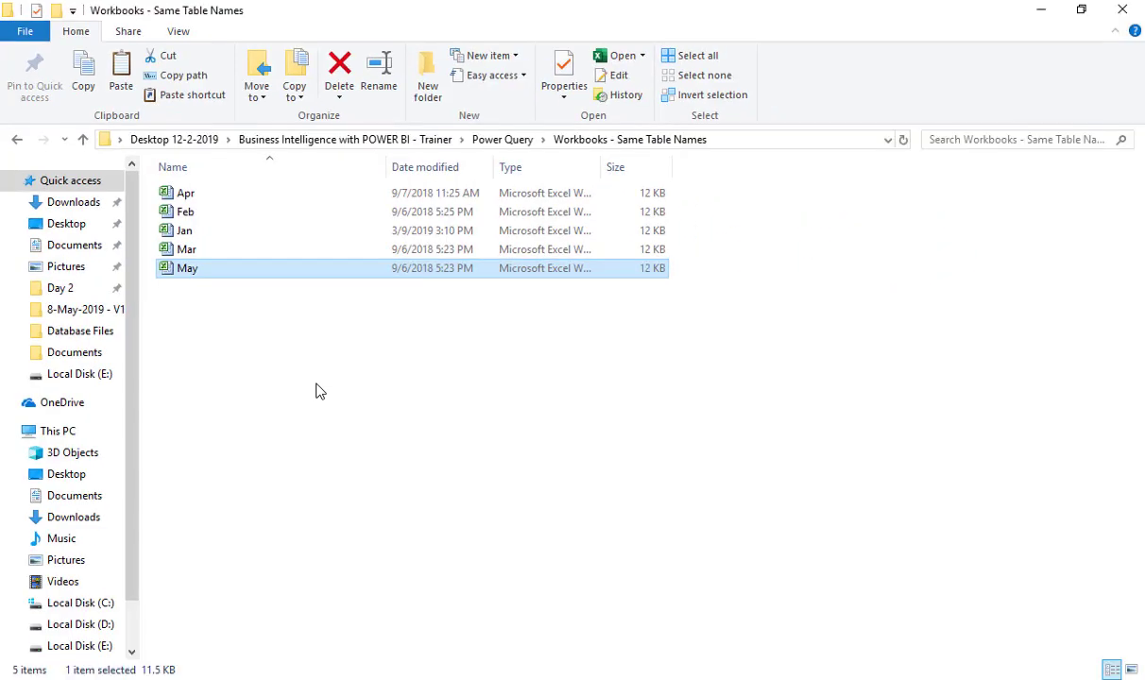
key("alt+Tab")
left_click(361, 336)
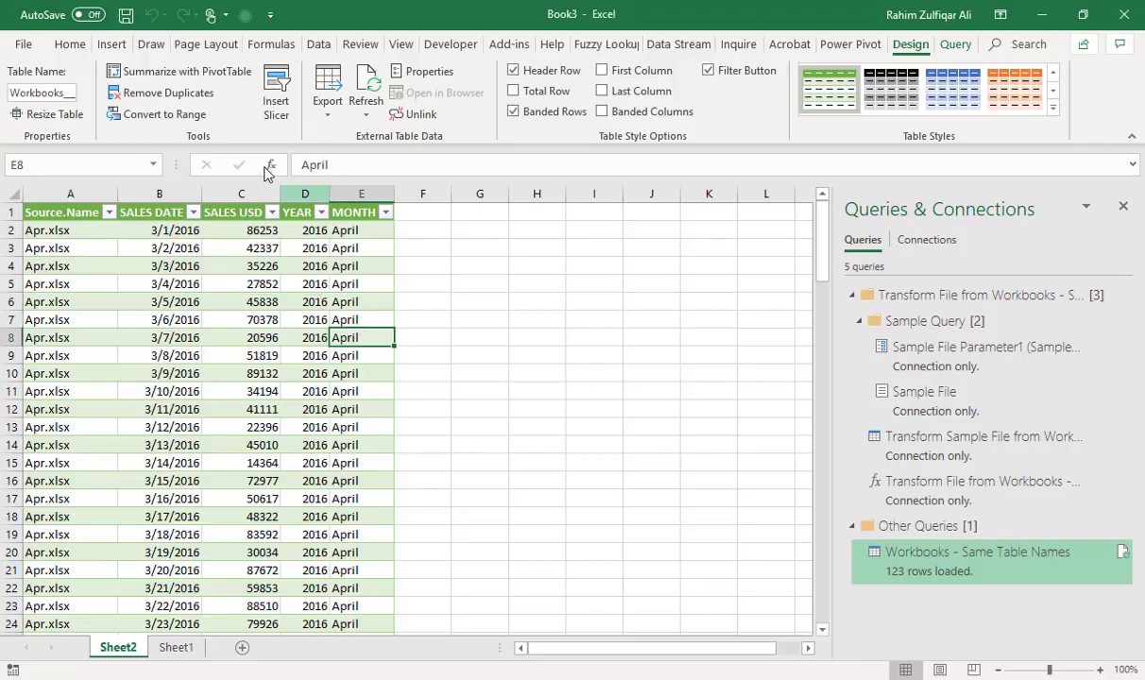
Refresh the combined table so it loads the new May workbook's rows
left_click(347, 79)
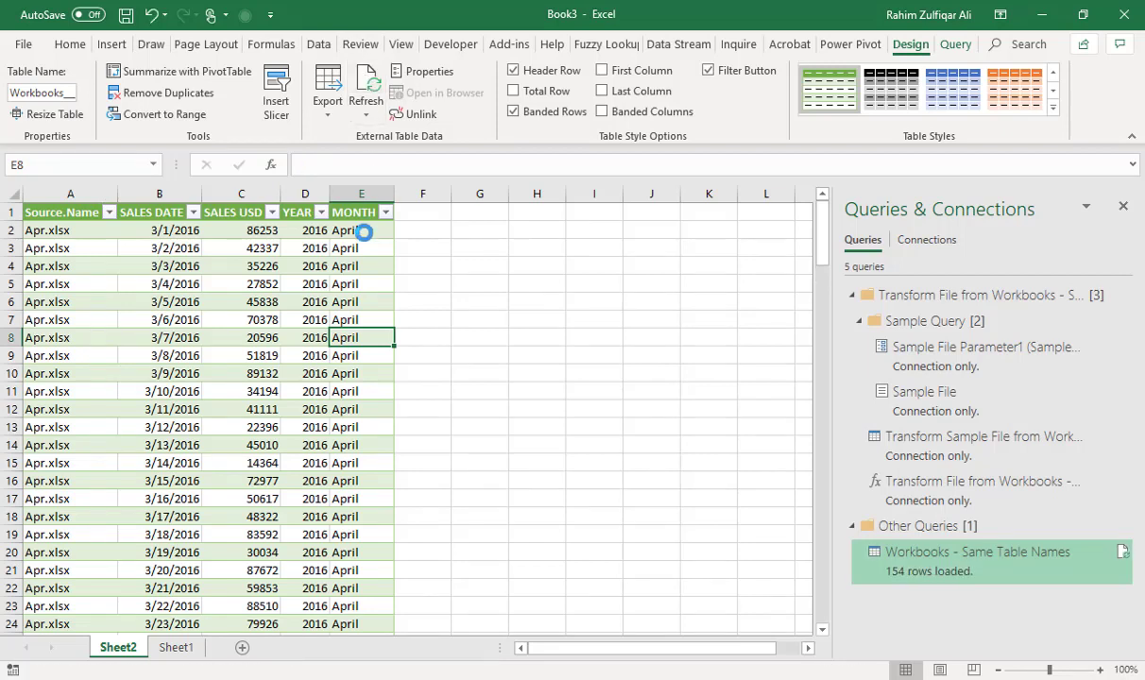
key("Home")
key("Up")
key("Up")
key("Up")
key("Up")
key("Up")
key("Up")
key("Up")
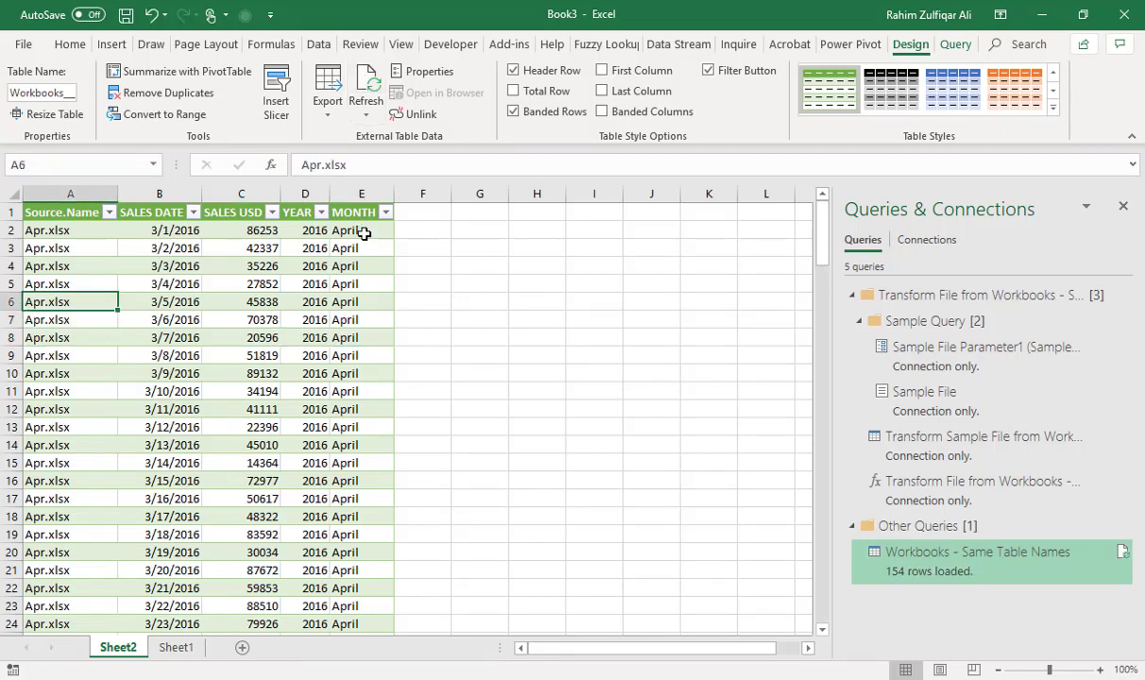
Check that the Source.Name filter list now includes May.xlsx, leaving the filter unchanged
key("alt+Down")
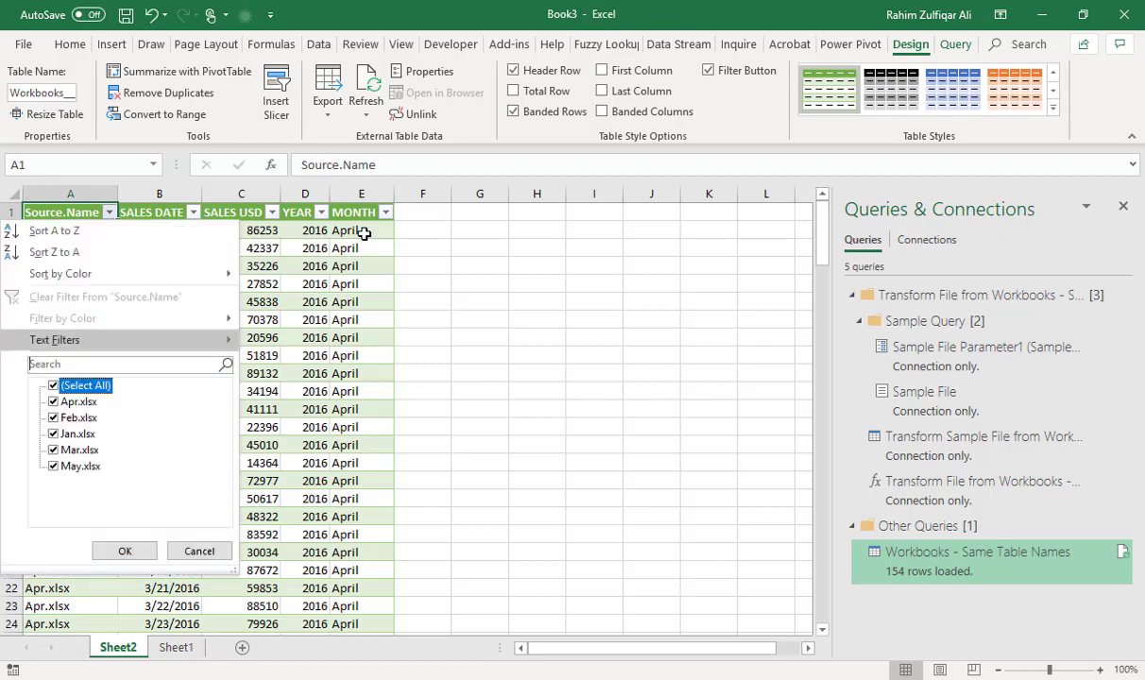
key("Escape")
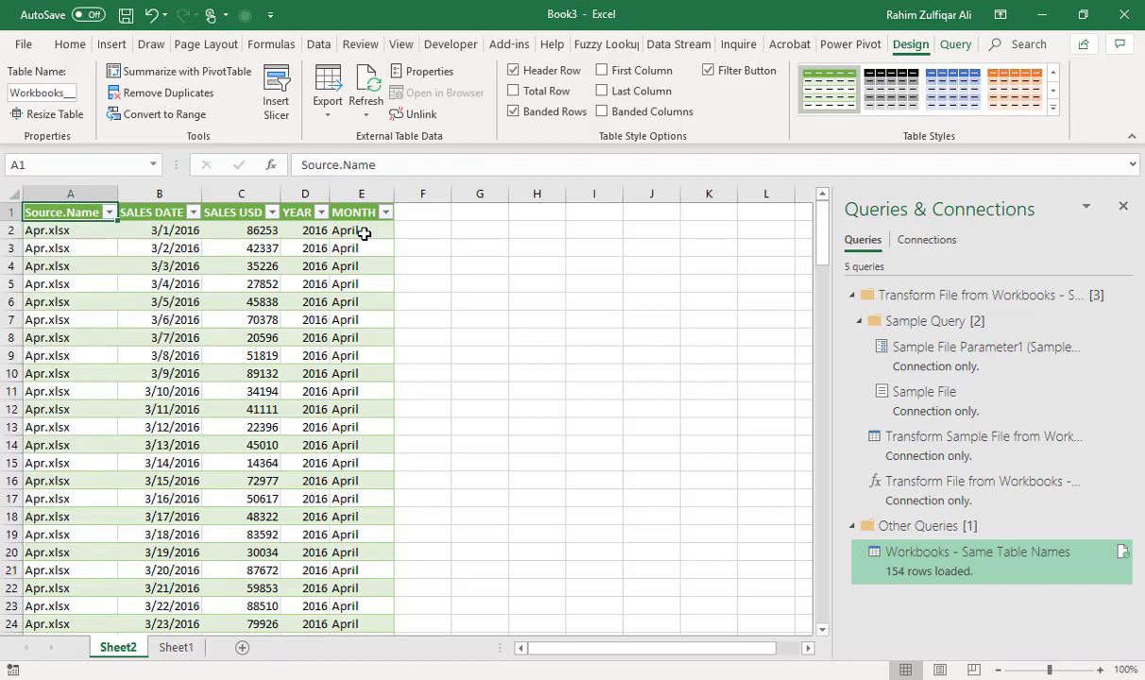
key("alt+Down")
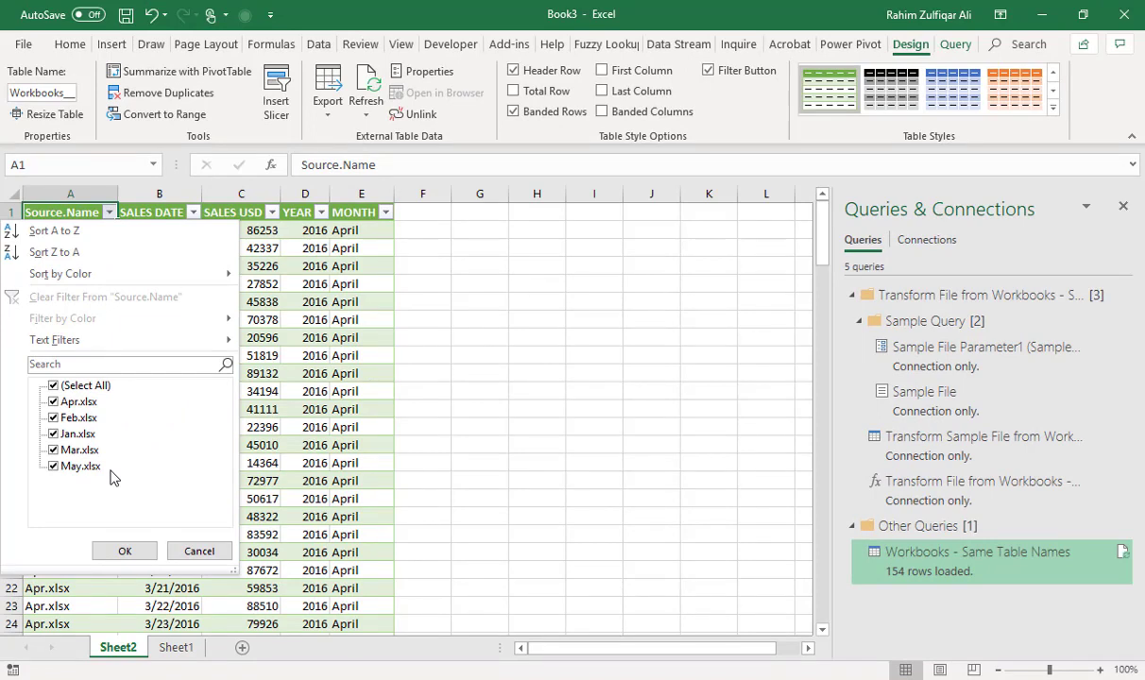
left_click(345, 446)
left_click(351, 374)
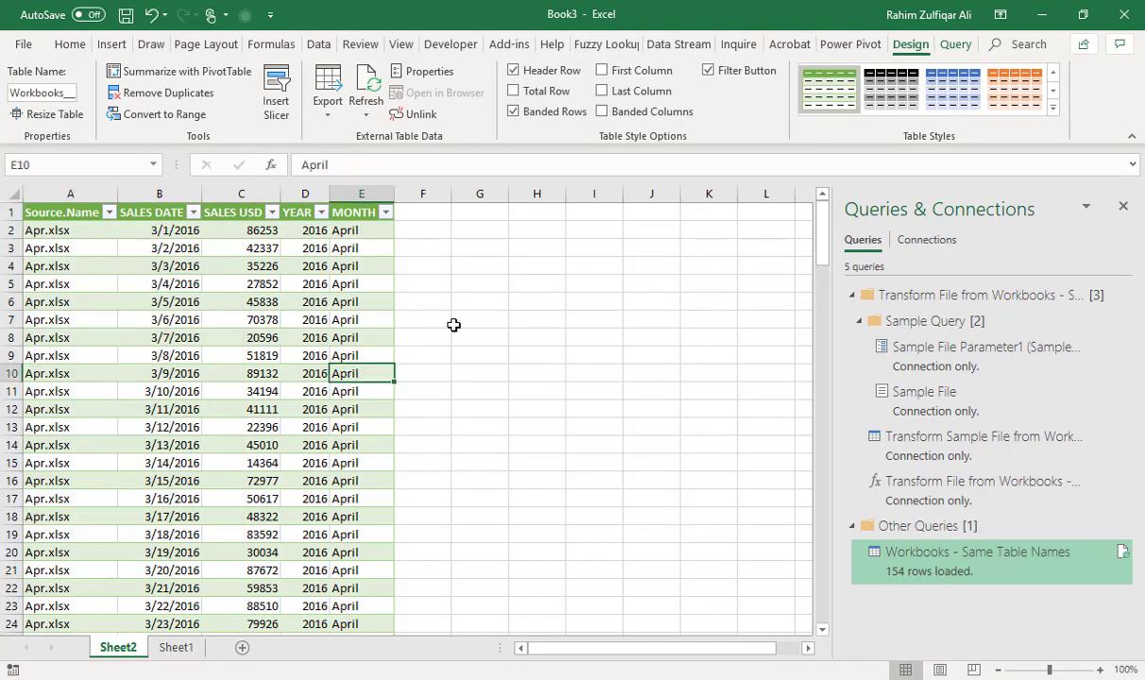